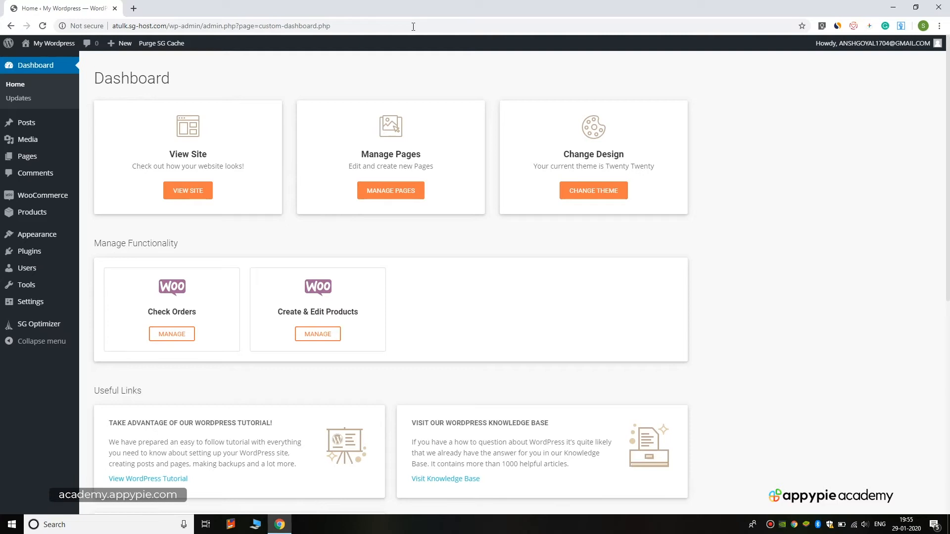
Open the Homepage front page for editing from the site's pages and dismiss the block editor's welcome tip.
{"action": "scroll", "coordinate": [485, 177], "scroll_direction": "down", "scroll_amount": 2}
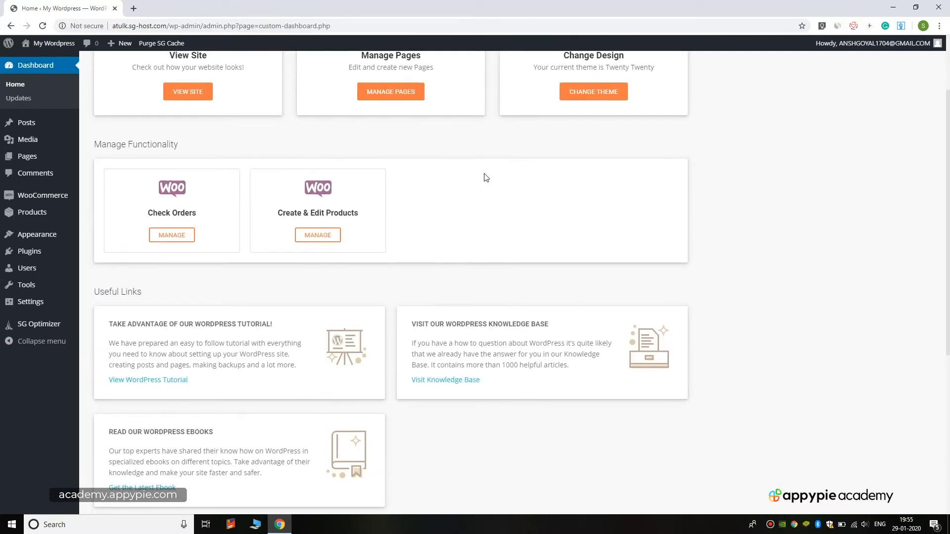
{"action": "scroll", "coordinate": [287, 171], "scroll_direction": "up", "scroll_amount": 2}
{"action": "mouse_move", "coordinate": [42, 157]}
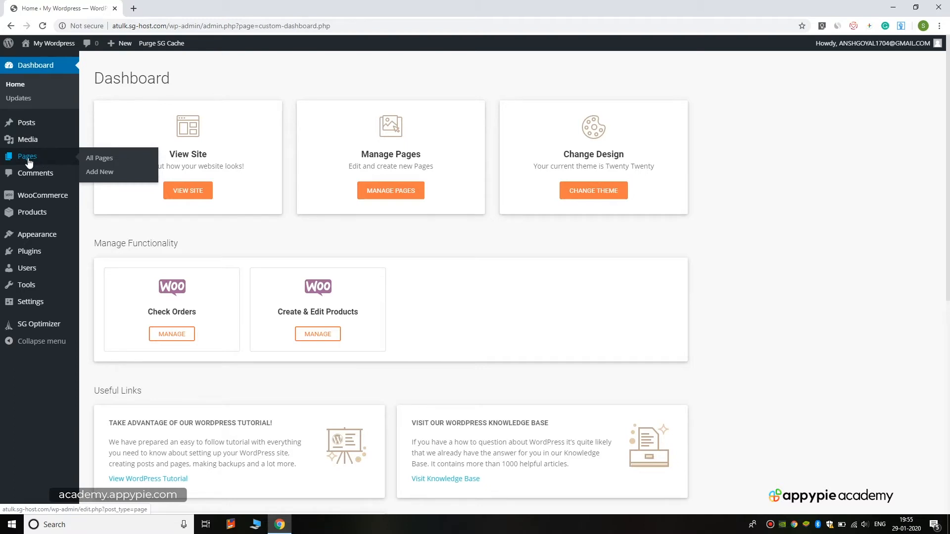
{"action": "left_click", "coordinate": [28, 159]}
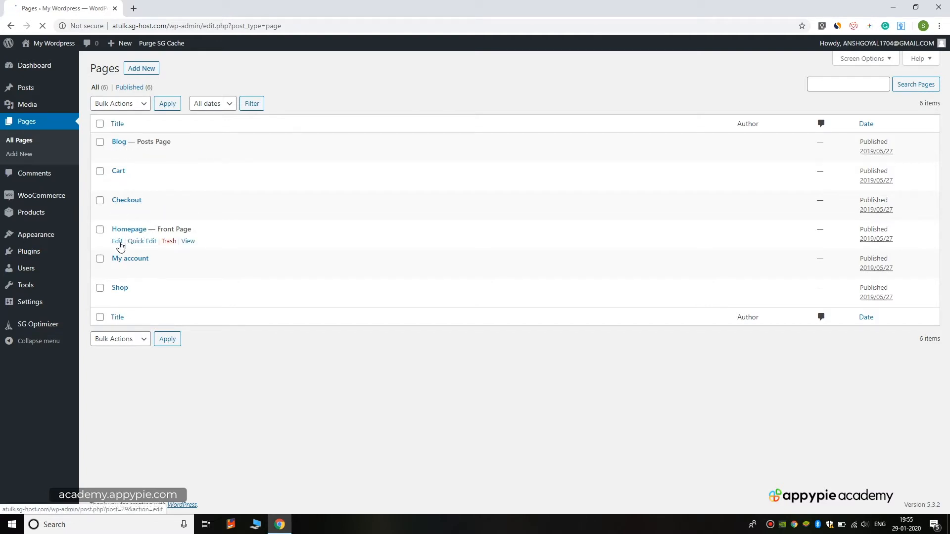
{"action": "left_click", "coordinate": [118, 242]}
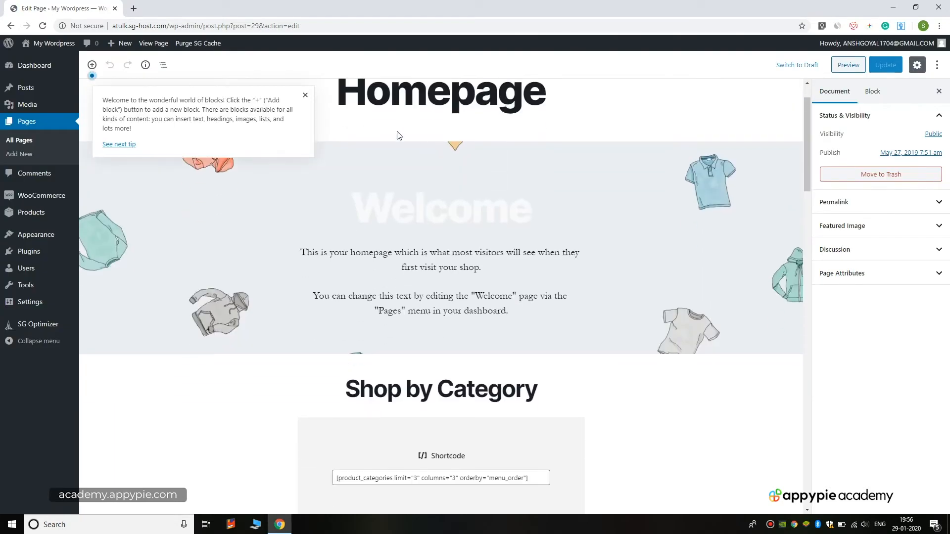
{"action": "left_click", "coordinate": [305, 96]}
{"action": "scroll", "coordinate": [396, 148], "scroll_direction": "down", "scroll_amount": 2}
{"action": "scroll", "coordinate": [395, 138], "scroll_direction": "up", "scroll_amount": 3}
Replace the "Welcome" heading in the cover section with "Winter Collection".
{"action": "left_click", "coordinate": [390, 140]}
{"action": "key", "text": "End"}
{"action": "scroll", "coordinate": [494, 198], "scroll_direction": "down", "scroll_amount": 2}
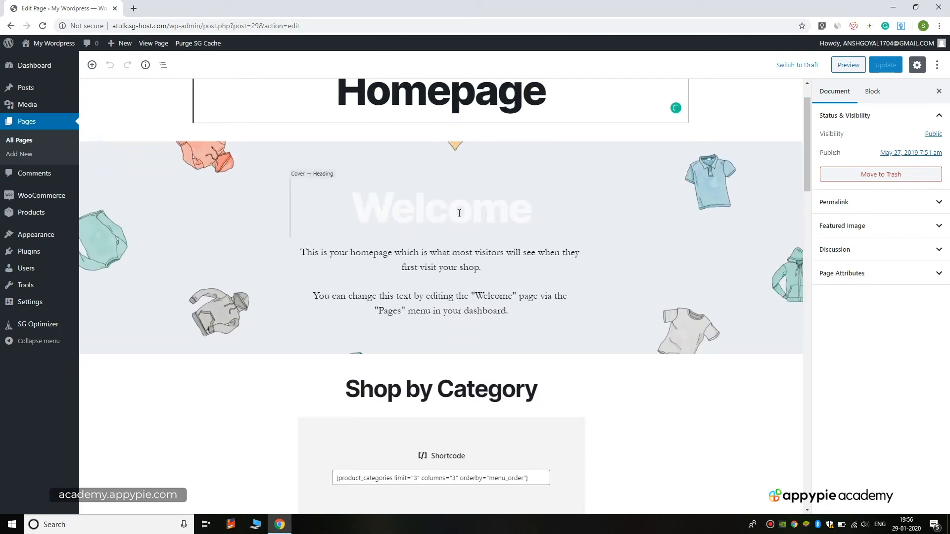
{"action": "left_click", "coordinate": [522, 219]}
{"action": "scroll", "coordinate": [522, 219], "scroll_direction": "down", "scroll_amount": 2}
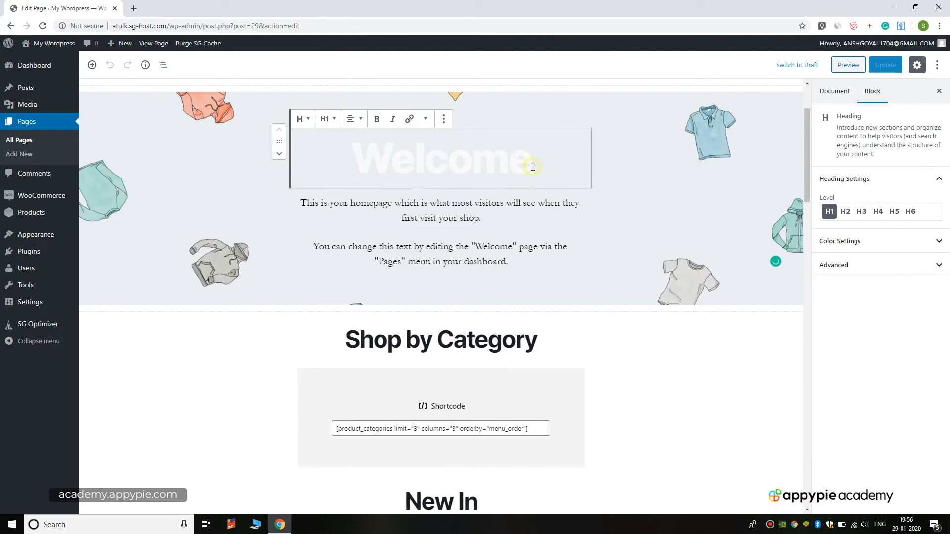
{"action": "key", "text": "BackSpace"}
{"action": "key", "text": "BackSpace"}
{"action": "key", "text": "BackSpace"}
{"action": "key", "text": "BackSpace"}
{"action": "key", "text": "BackSpace"}
{"action": "key", "text": "BackSpace"}
{"action": "key", "text": "BackSpace"}
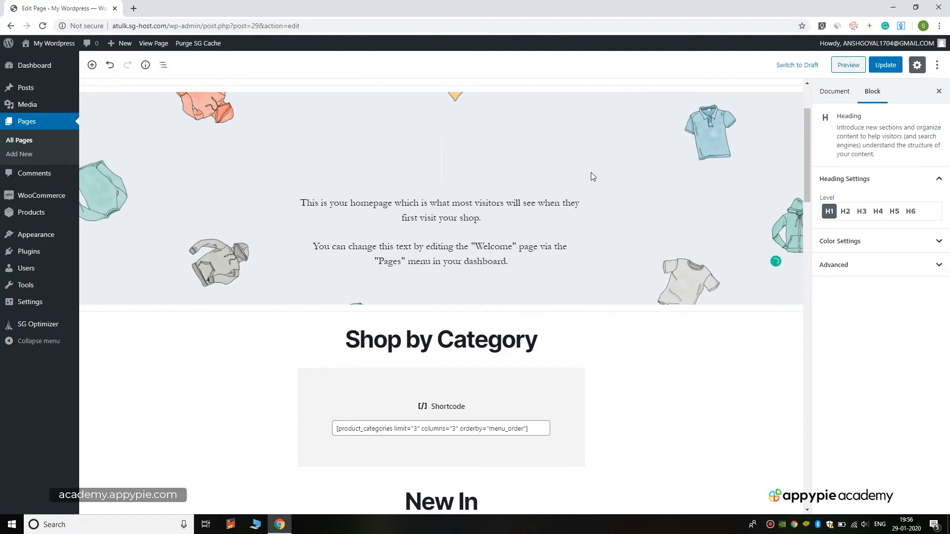
{"action": "type", "text": "W"}
{"action": "key", "text": "BackSpace"}
{"action": "type", "text": "Win"}
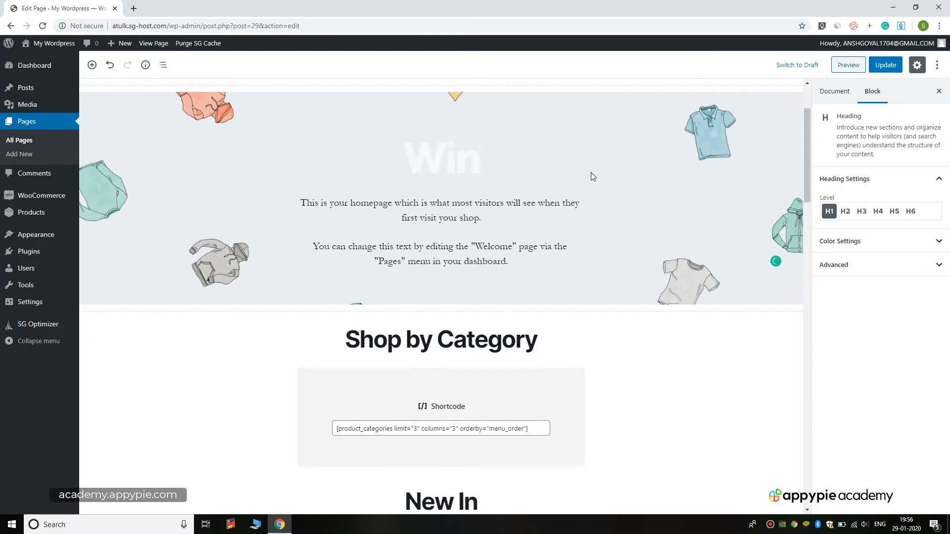
{"action": "type", "text": "ter C"}
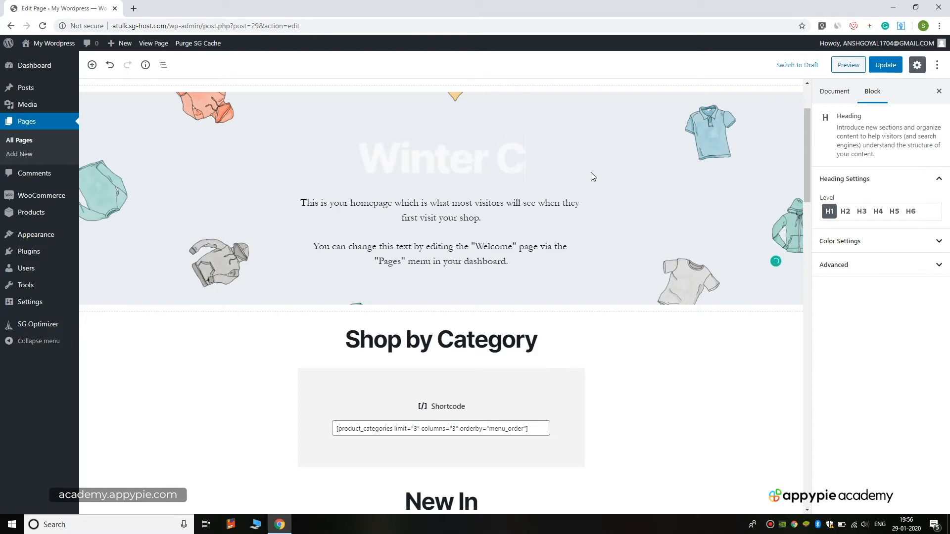
{"action": "type", "text": "ollection"}
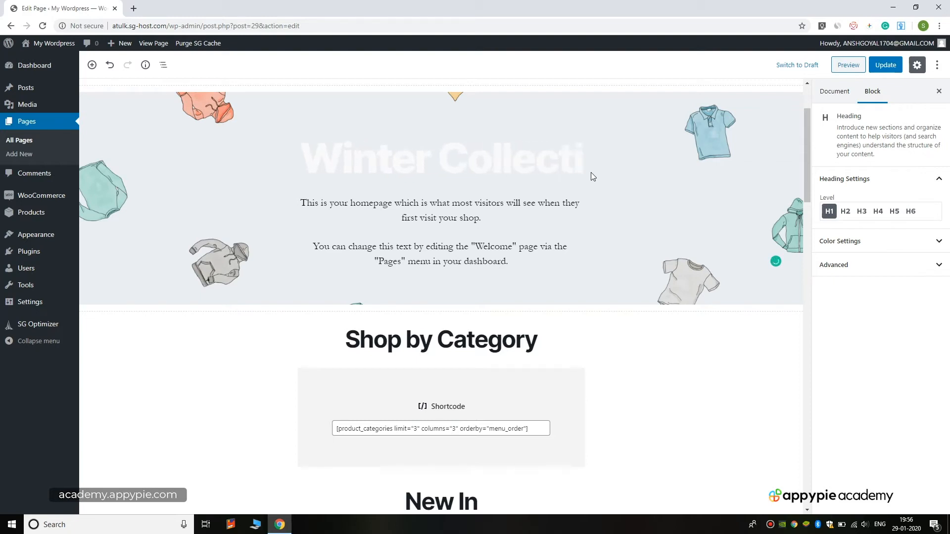
Replace the first paragraph under the cover heading with "Hello Guys, Welcome to this website".
{"action": "scroll", "coordinate": [589, 170], "scroll_direction": "down", "scroll_amount": 1}
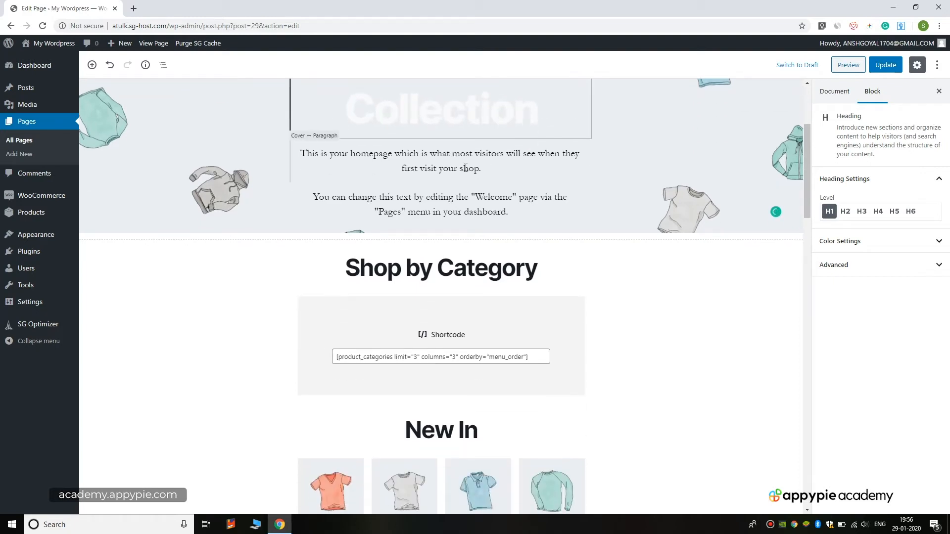
{"action": "left_click", "coordinate": [496, 170]}
{"action": "left_click_drag", "start_coordinate": [496, 169], "coordinate": [302, 152]}
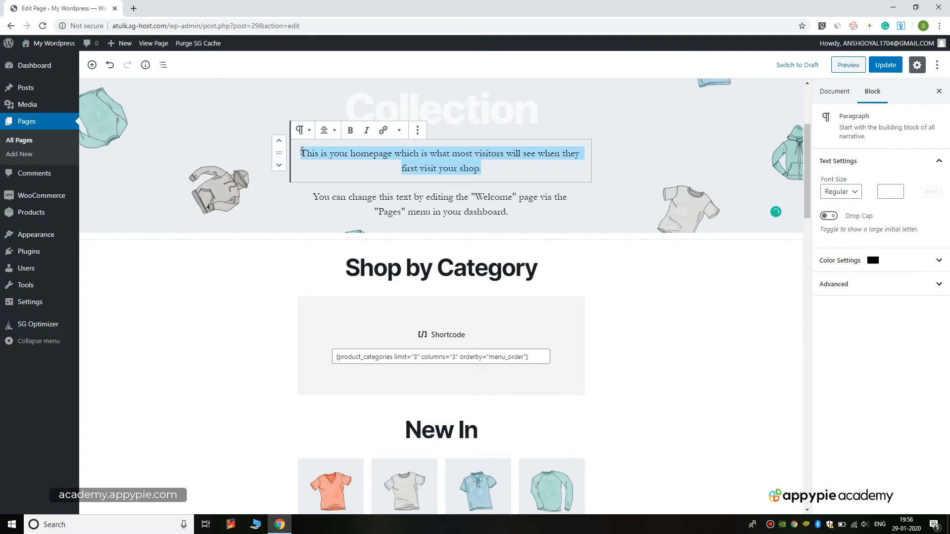
{"action": "key", "text": "BackSpace"}
{"action": "type", "text": "Hello"}
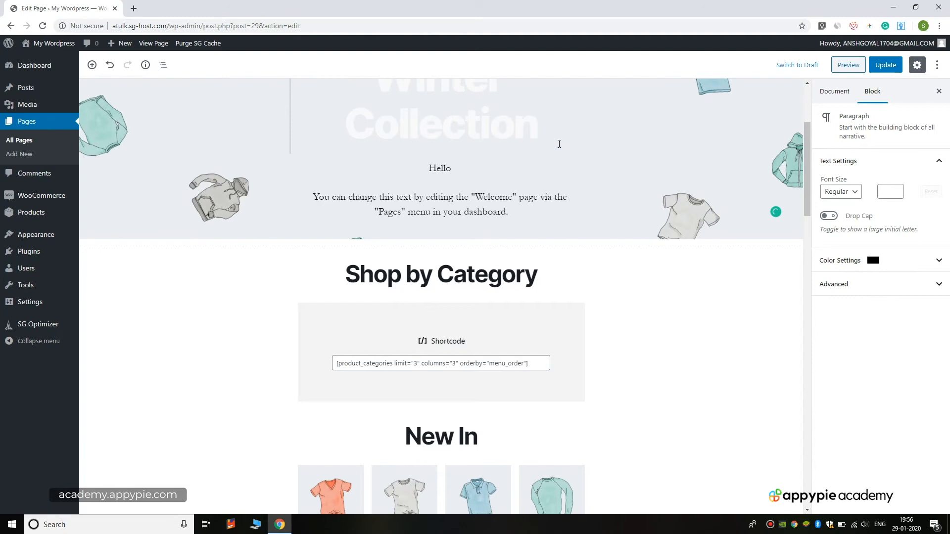
{"action": "key", "text": "super"}
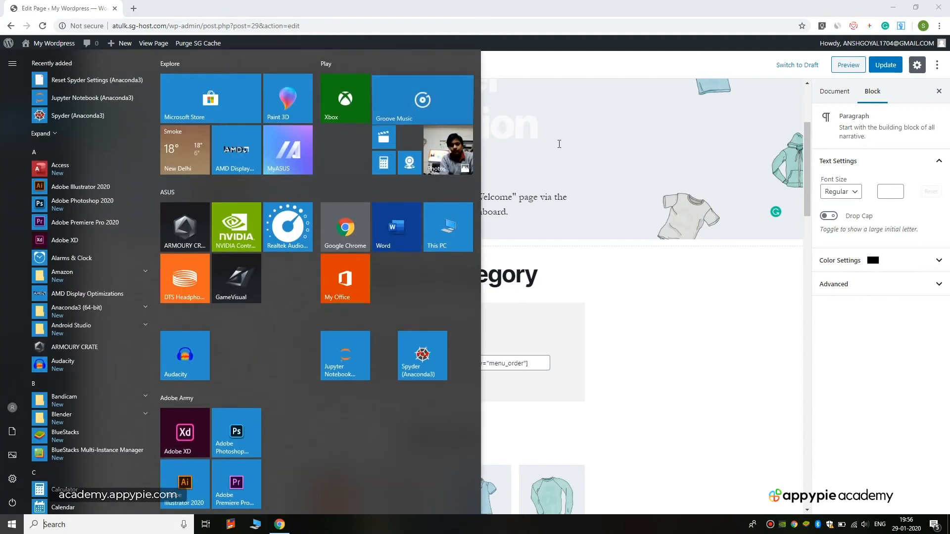
{"action": "left_click", "coordinate": [580, 4]}
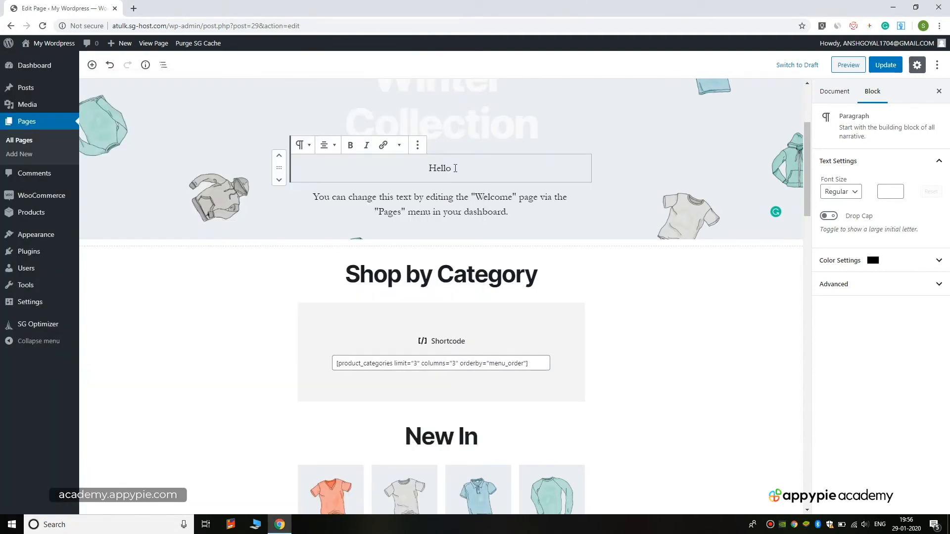
{"action": "type", "text": "Guys , W"}
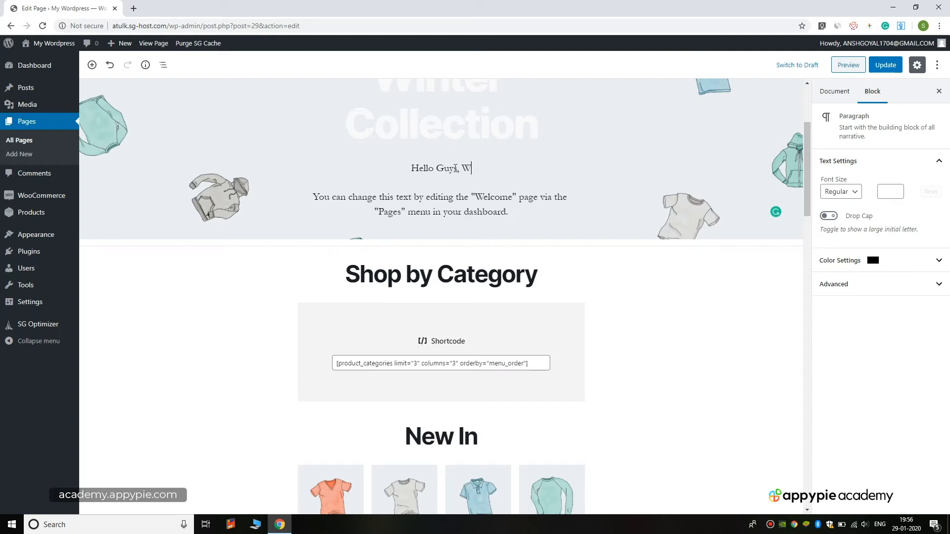
{"action": "type", "text": "elocm"}
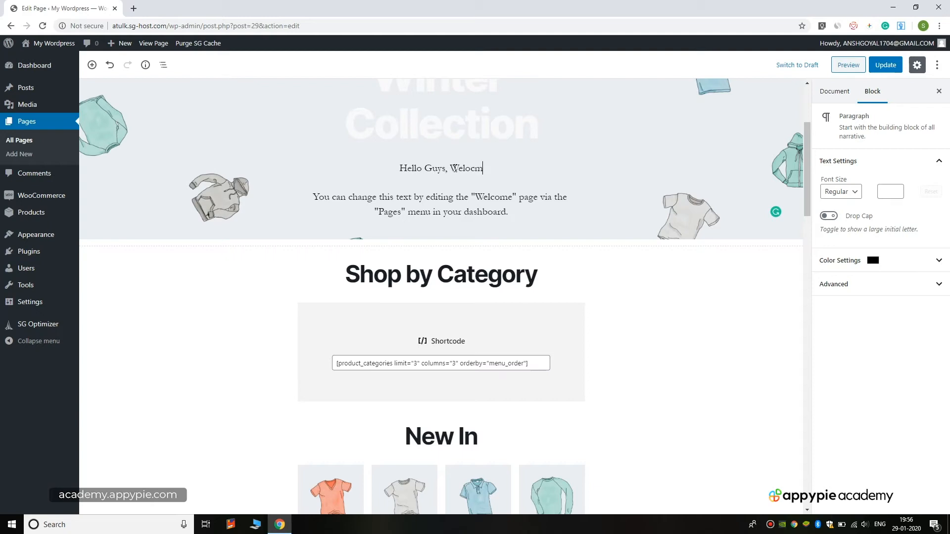
{"action": "key", "text": "BackSpace"}
{"action": "key", "text": "BackSpace"}
{"action": "key", "text": "BackSpace"}
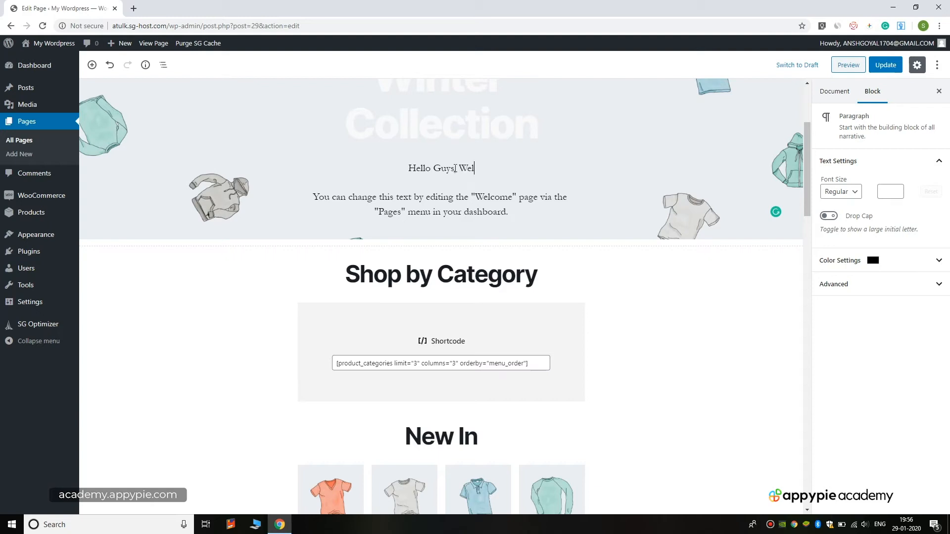
{"action": "type", "text": "come "}
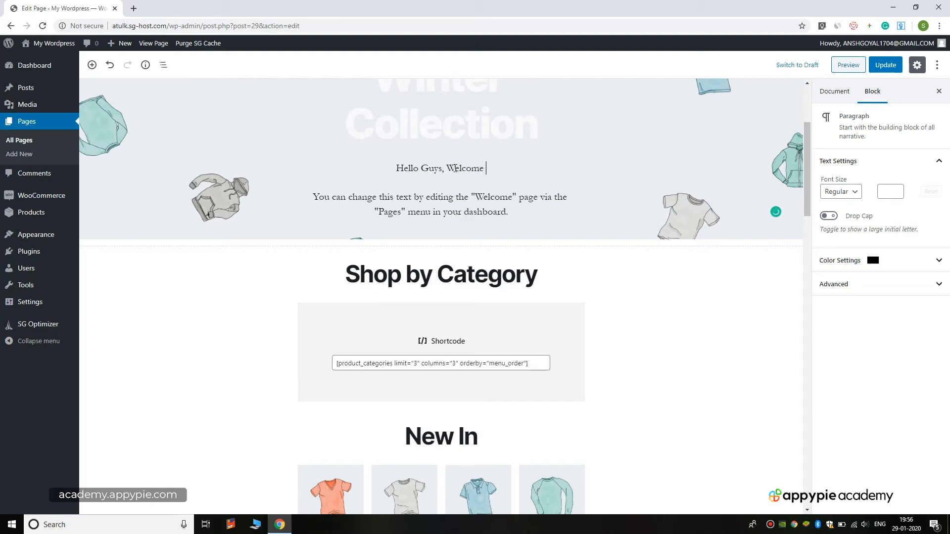
{"action": "type", "text": "to this w"}
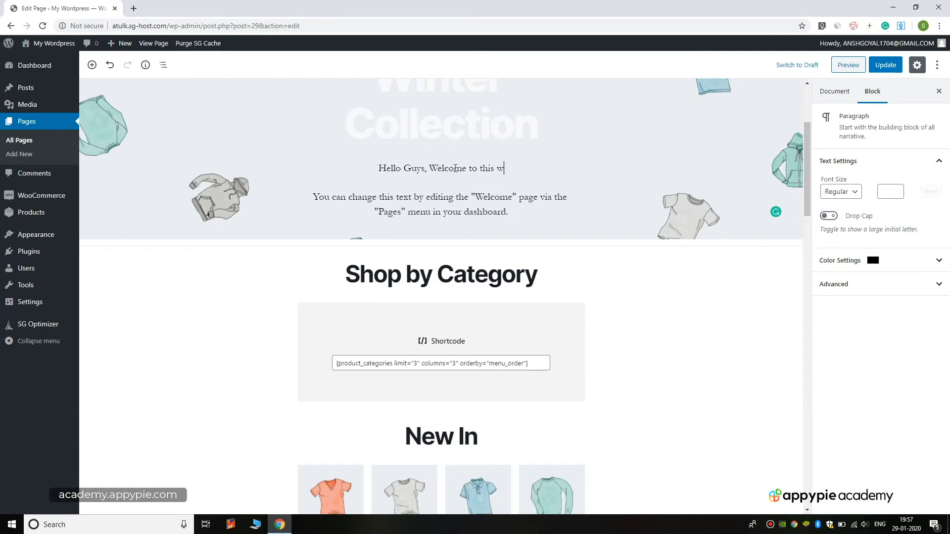
{"action": "type", "text": "ebsite"}
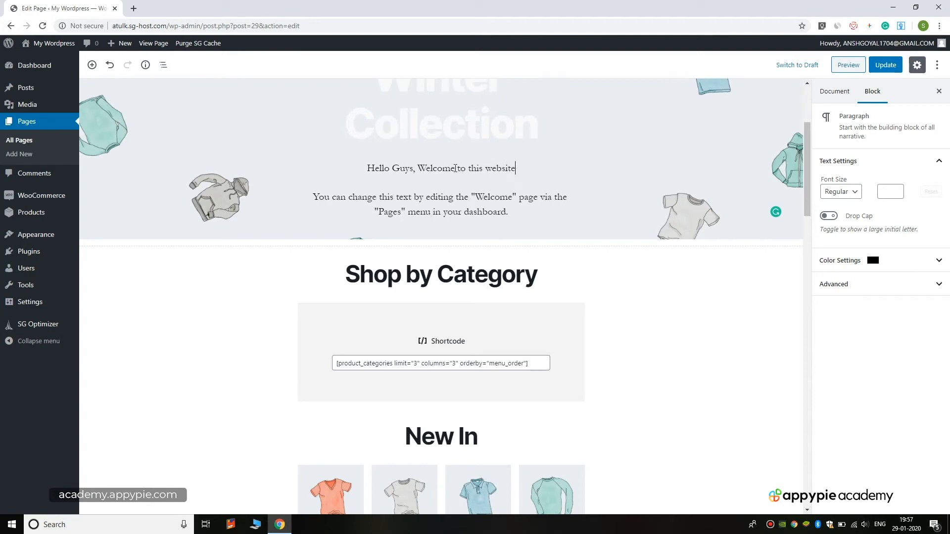
Delete the cover's second paragraph, beginning "You can change this text", and remove its empty block.
{"action": "left_click_drag", "start_coordinate": [513, 213], "coordinate": [313, 197]}
{"action": "scroll", "coordinate": [699, 91], "scroll_direction": "down", "scroll_amount": 2}
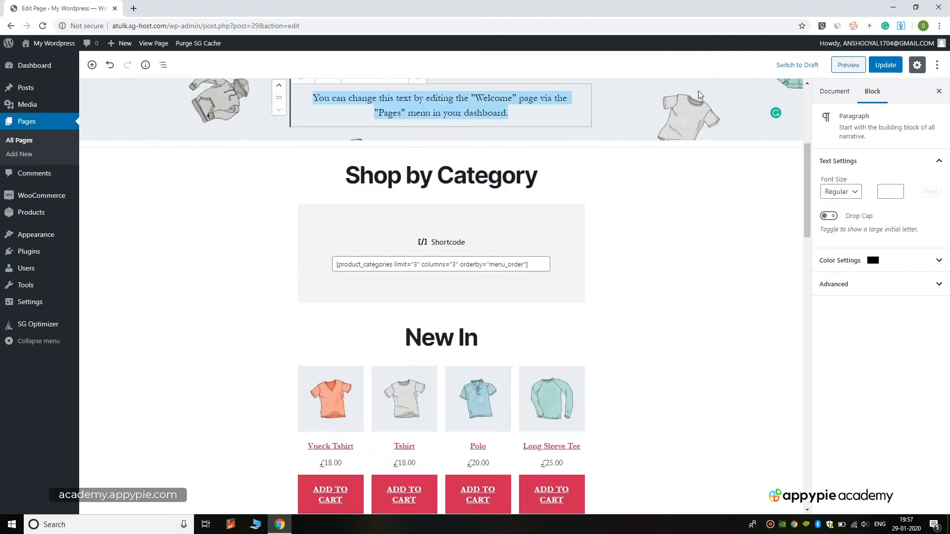
{"action": "key", "text": "BackSpace"}
{"action": "scroll", "coordinate": [691, 92], "scroll_direction": "up", "scroll_amount": 3}
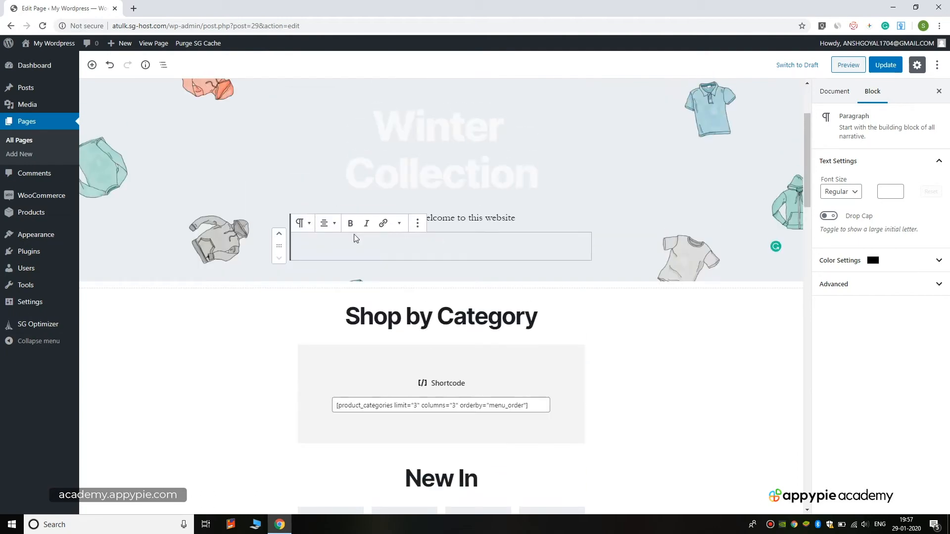
{"action": "left_click", "coordinate": [418, 223]}
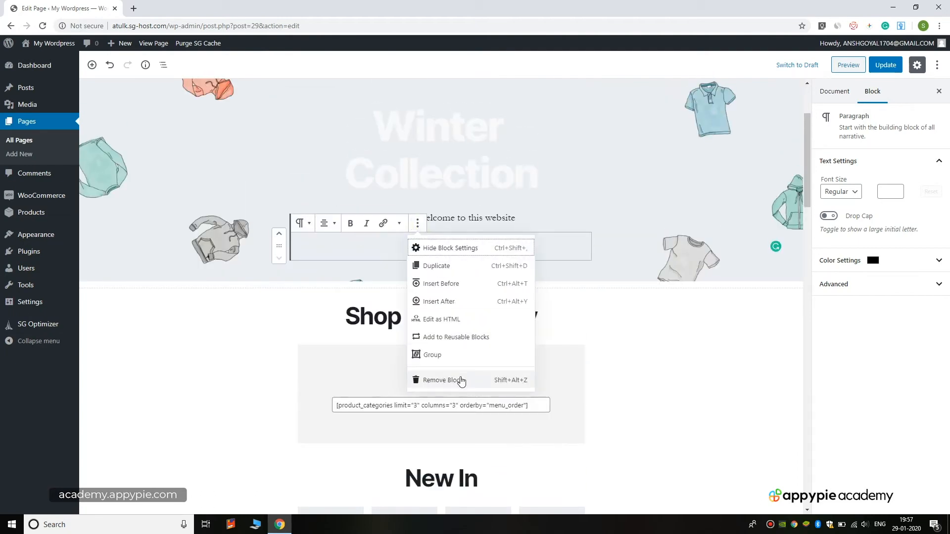
{"action": "left_click", "coordinate": [461, 380]}
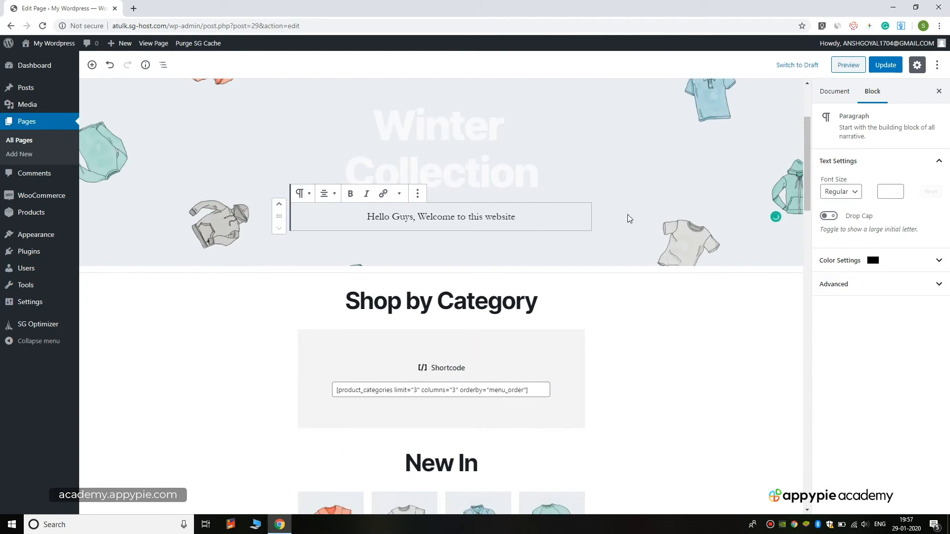
{"action": "scroll", "coordinate": [682, 229], "scroll_direction": "up", "scroll_amount": 2}
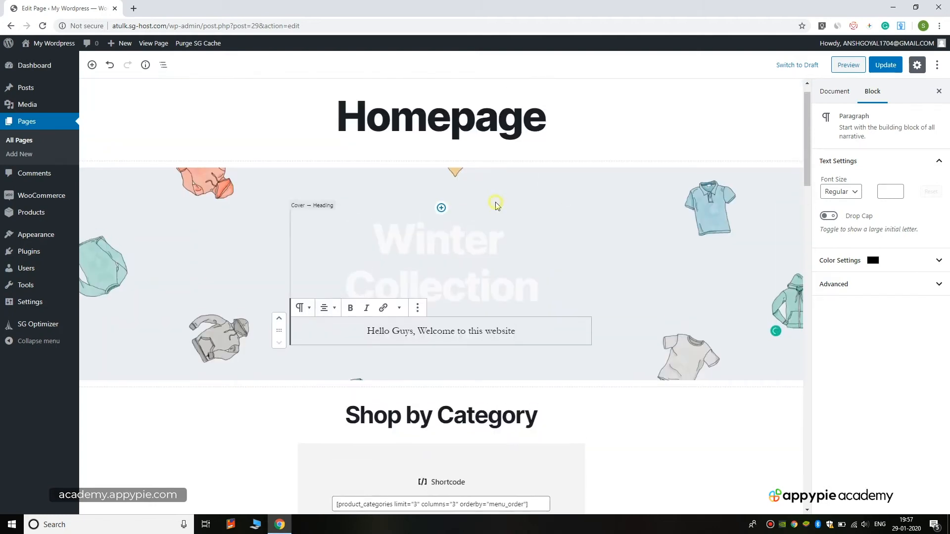
Clear the clothing-pattern background image from the Homepage's cover block.
{"action": "left_click", "coordinate": [667, 223]}
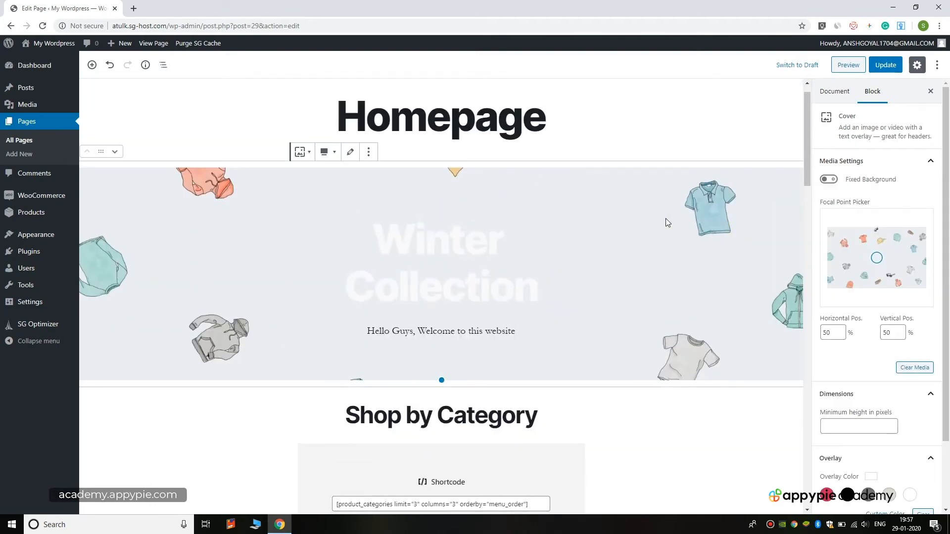
{"action": "scroll", "coordinate": [891, 247], "scroll_direction": "down", "scroll_amount": 1}
{"action": "scroll", "coordinate": [883, 227], "scroll_direction": "up", "scroll_amount": 1}
{"action": "scroll", "coordinate": [892, 186], "scroll_direction": "down", "scroll_amount": 1}
{"action": "scroll", "coordinate": [890, 198], "scroll_direction": "up", "scroll_amount": 1}
{"action": "scroll", "coordinate": [868, 176], "scroll_direction": "down", "scroll_amount": 1}
{"action": "scroll", "coordinate": [869, 175], "scroll_direction": "up", "scroll_amount": 1}
{"action": "scroll", "coordinate": [687, 243], "scroll_direction": "down", "scroll_amount": 3}
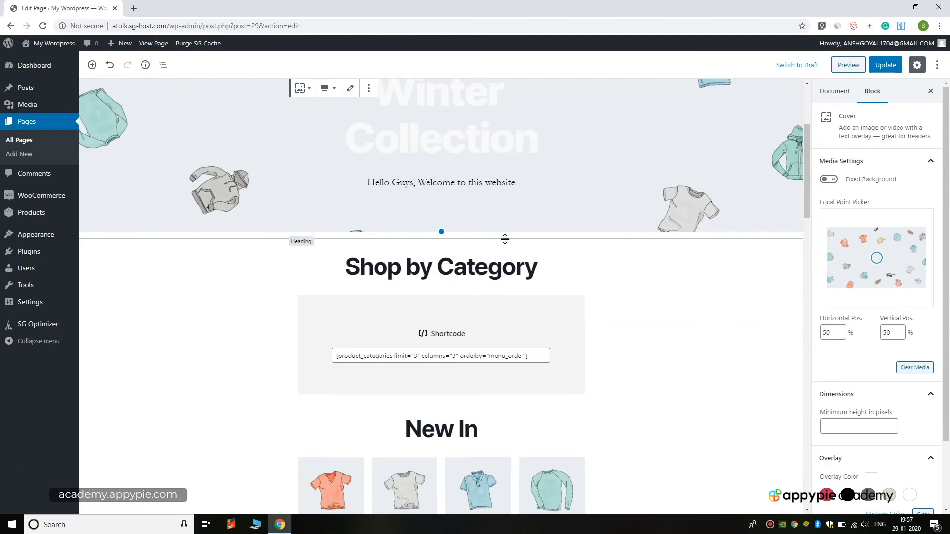
{"action": "scroll", "coordinate": [508, 233], "scroll_direction": "up", "scroll_amount": 3}
{"action": "left_click", "coordinate": [881, 267]}
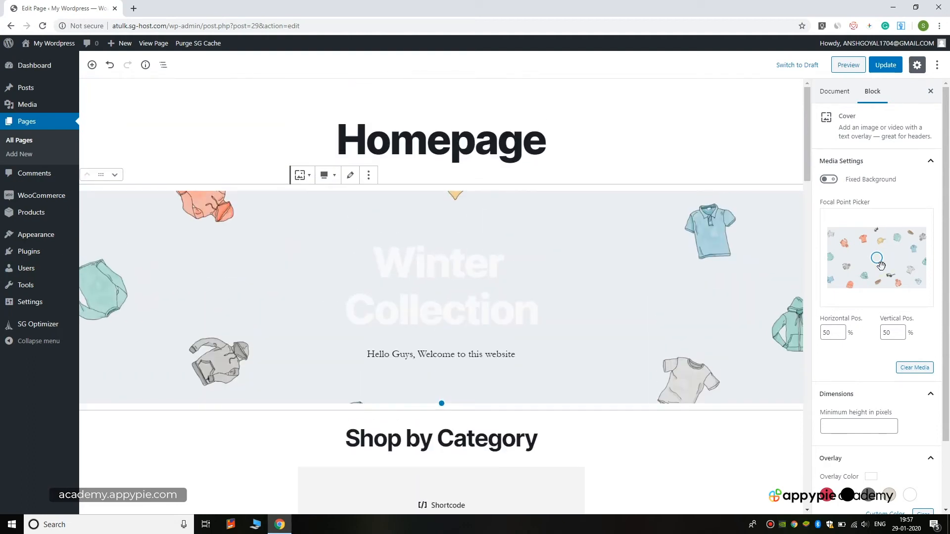
{"action": "scroll", "coordinate": [876, 217], "scroll_direction": "down", "scroll_amount": 2}
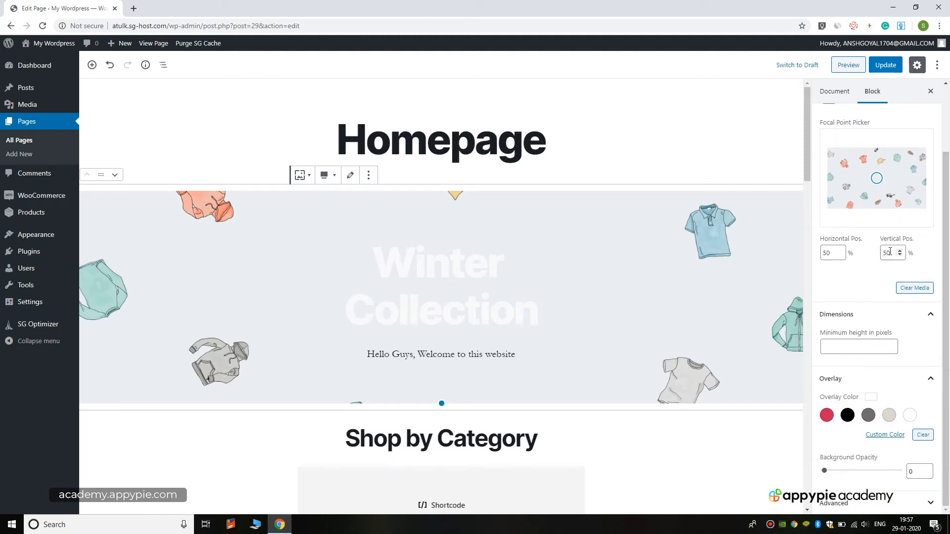
{"action": "left_click", "coordinate": [906, 289]}
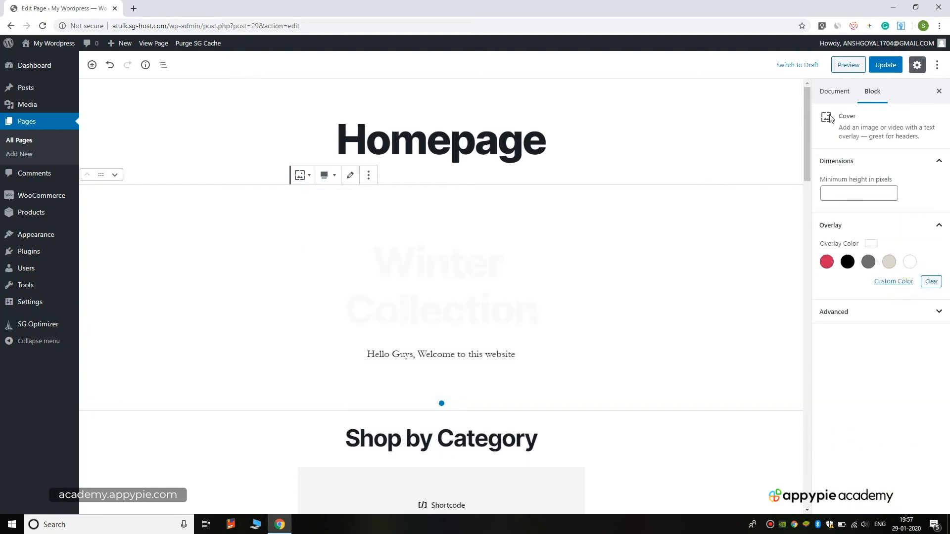
Examine the cover block's advanced options and the page's document settings.
{"action": "left_click", "coordinate": [860, 314]}
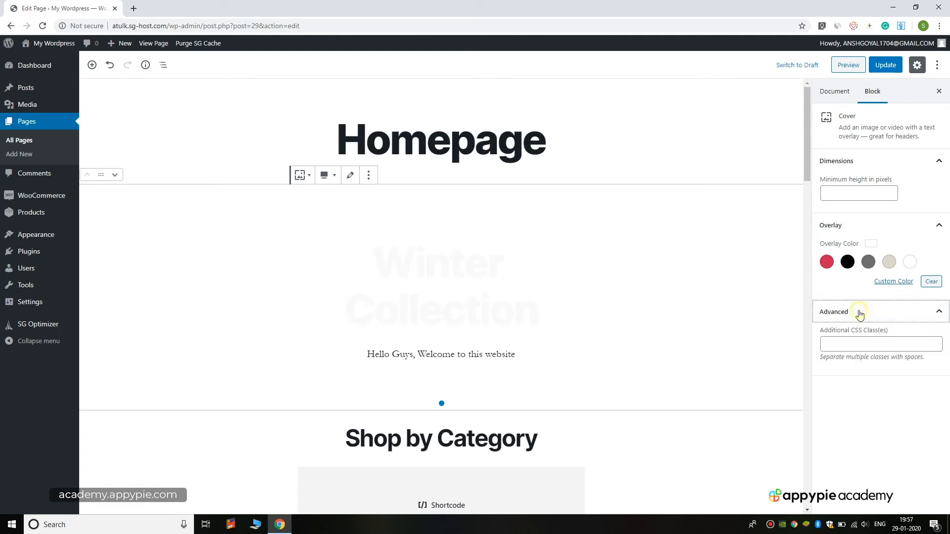
{"action": "left_click", "coordinate": [834, 95]}
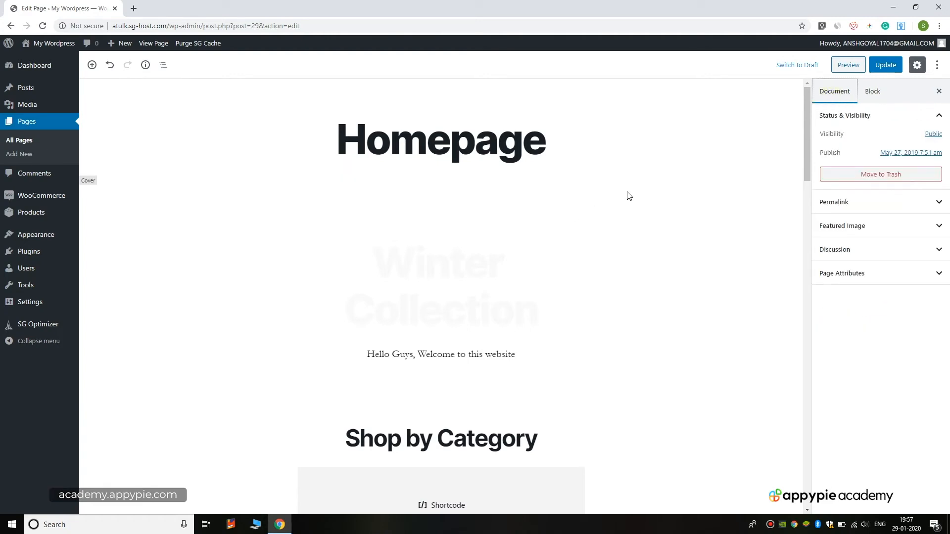
{"action": "left_click", "coordinate": [874, 92]}
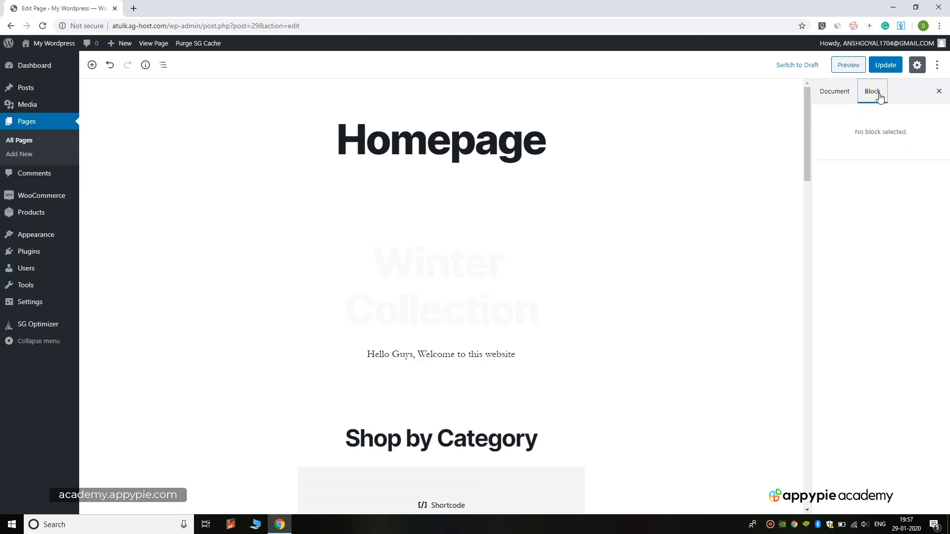
{"action": "left_click", "coordinate": [703, 184]}
{"action": "scroll", "coordinate": [715, 276], "scroll_direction": "down", "scroll_amount": 3}
{"action": "scroll", "coordinate": [715, 276], "scroll_direction": "up", "scroll_amount": 3}
{"action": "left_click", "coordinate": [850, 91]}
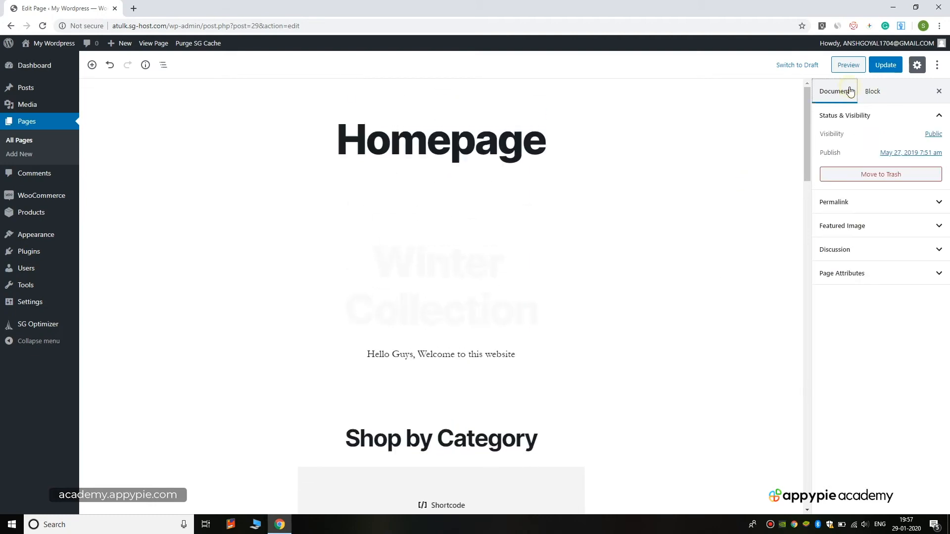
Set the scattered-clothing pattern image from the media library as the Homepage's featured image.
{"action": "left_click", "coordinate": [939, 223]}
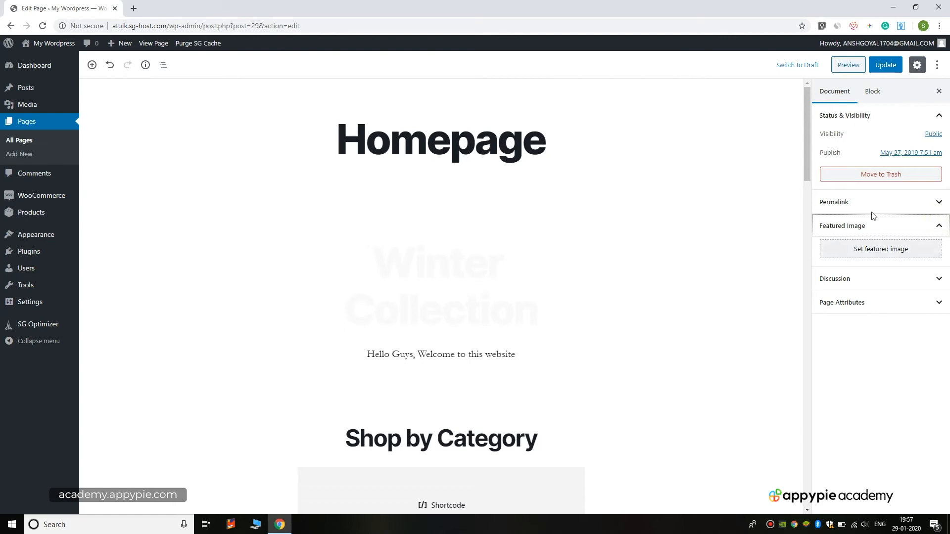
{"action": "left_click", "coordinate": [660, 145]}
{"action": "left_click", "coordinate": [621, 207]}
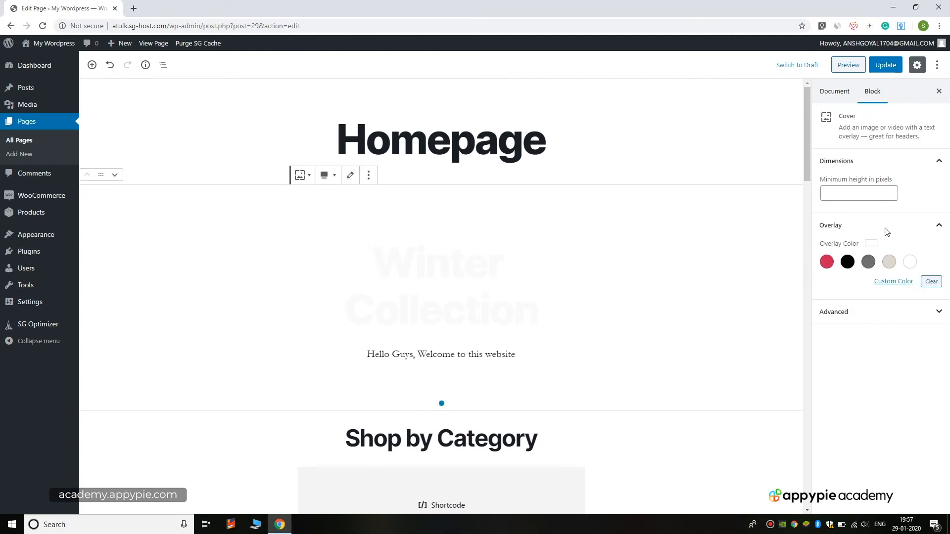
{"action": "scroll", "coordinate": [666, 269], "scroll_direction": "down", "scroll_amount": 2}
{"action": "scroll", "coordinate": [700, 218], "scroll_direction": "up", "scroll_amount": 1}
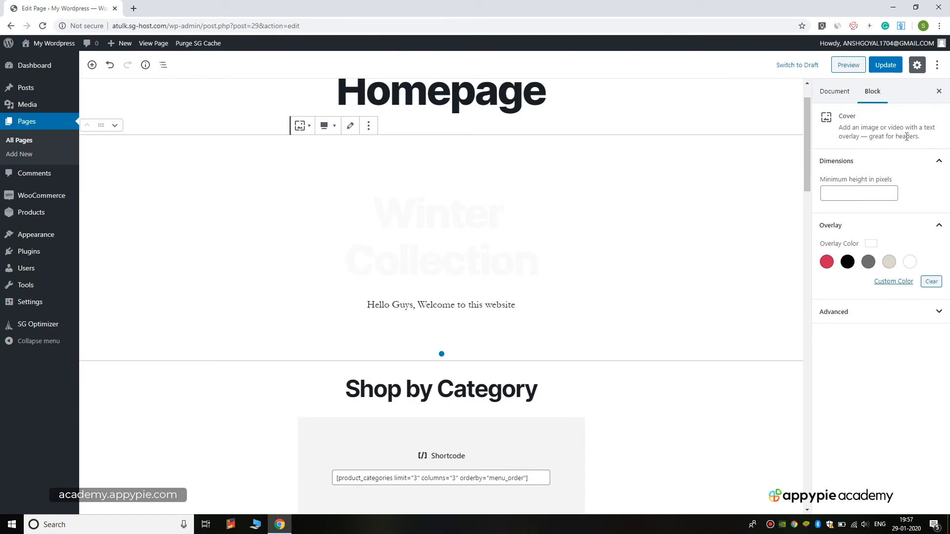
{"action": "left_click", "coordinate": [840, 92]}
{"action": "left_click", "coordinate": [875, 277]}
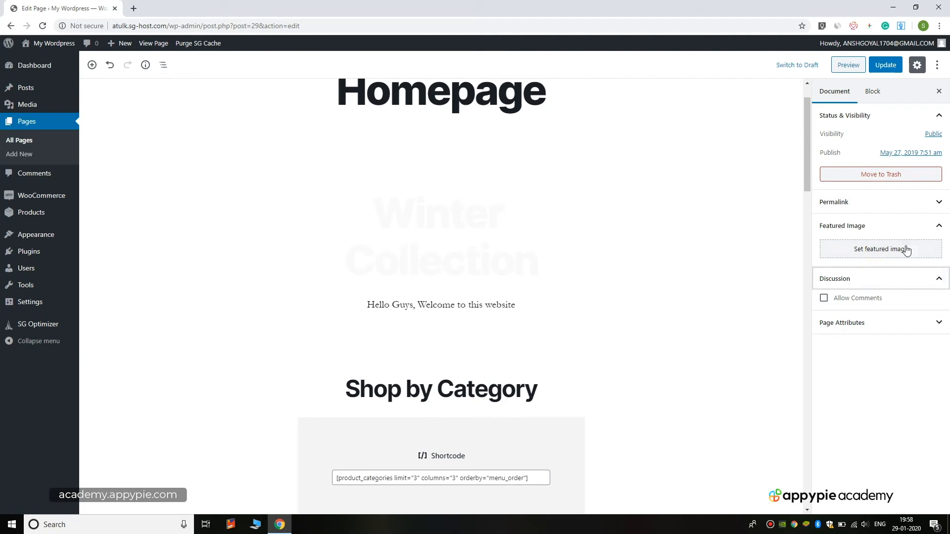
{"action": "left_click", "coordinate": [877, 251]}
{"action": "left_click", "coordinate": [87, 91]}
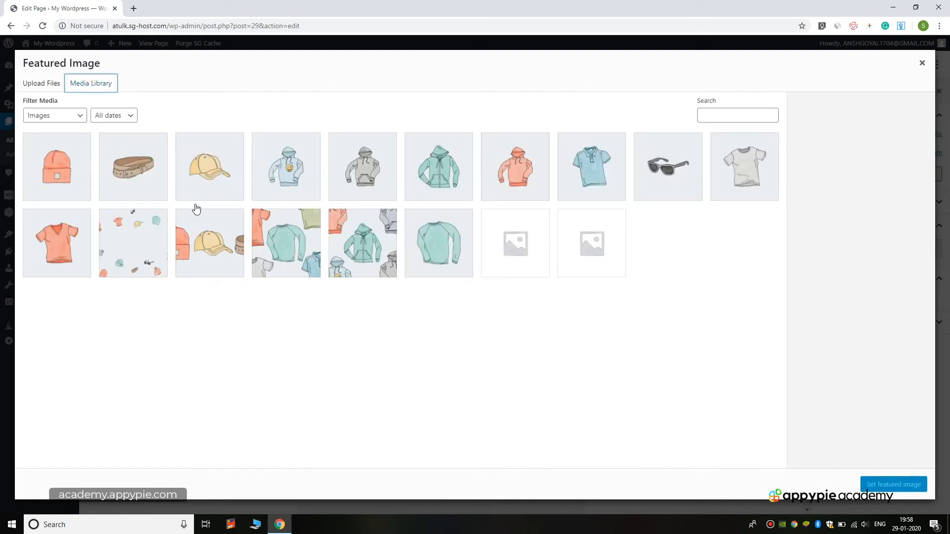
{"action": "left_click", "coordinate": [140, 263]}
{"action": "left_click", "coordinate": [893, 485]}
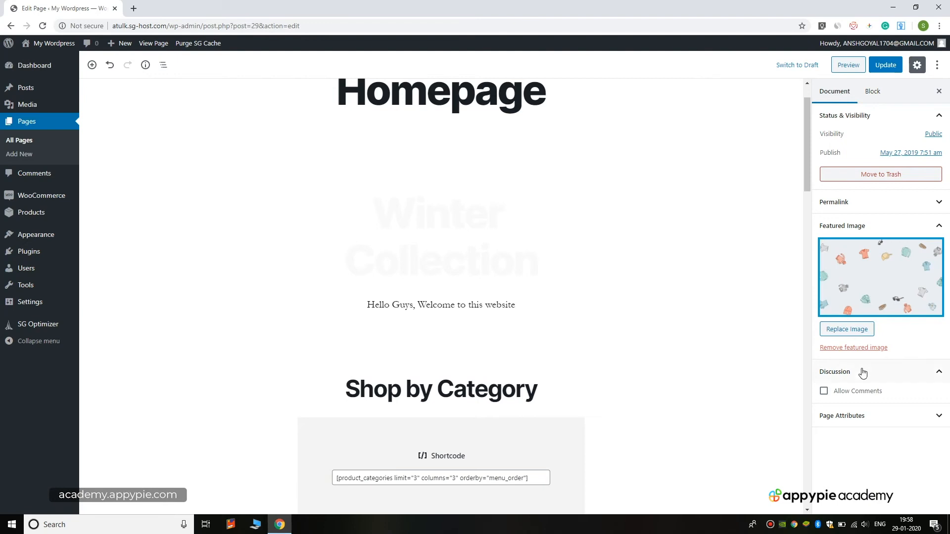
{"action": "scroll", "coordinate": [704, 221], "scroll_direction": "down", "scroll_amount": 2}
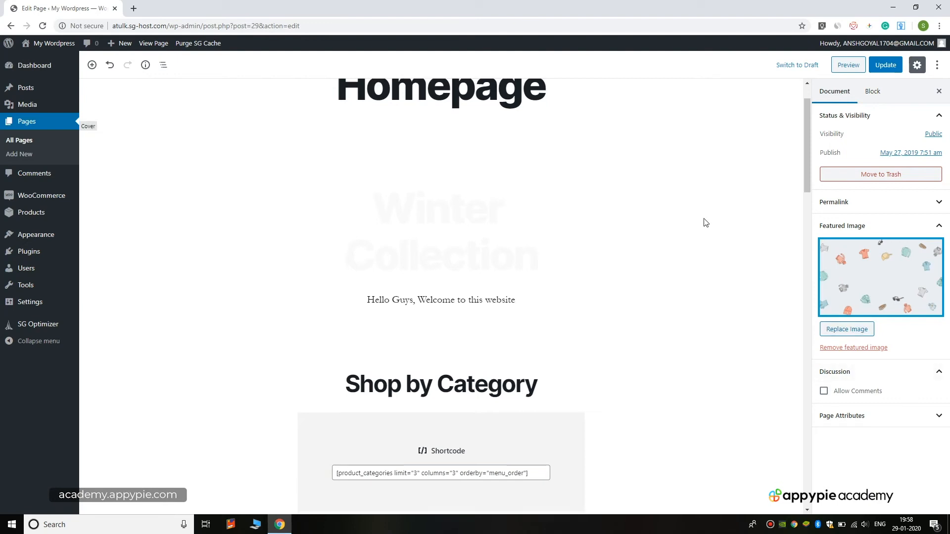
{"action": "left_click", "coordinate": [651, 244]}
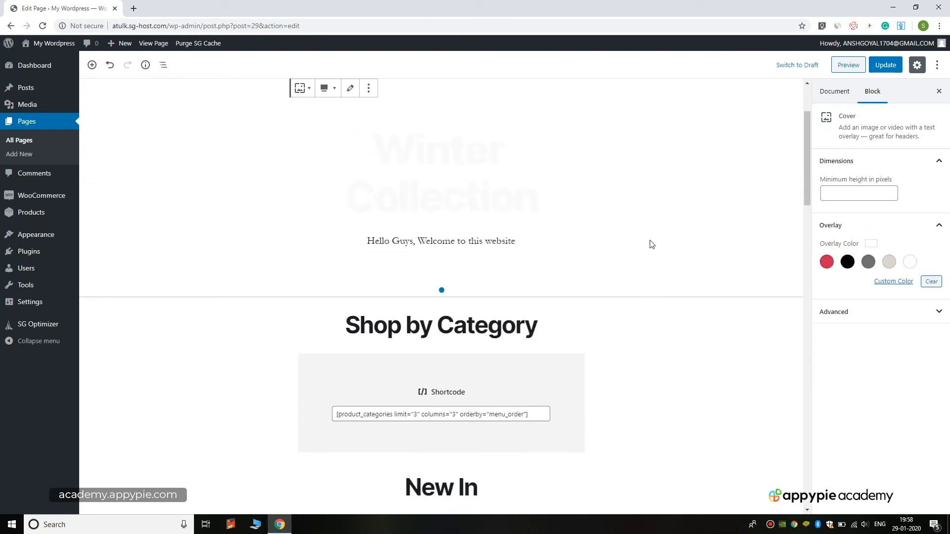
{"action": "scroll", "coordinate": [706, 335], "scroll_direction": "down", "scroll_amount": 1}
{"action": "scroll", "coordinate": [689, 207], "scroll_direction": "up", "scroll_amount": 3}
{"action": "scroll", "coordinate": [742, 275], "scroll_direction": "down", "scroll_amount": 2}
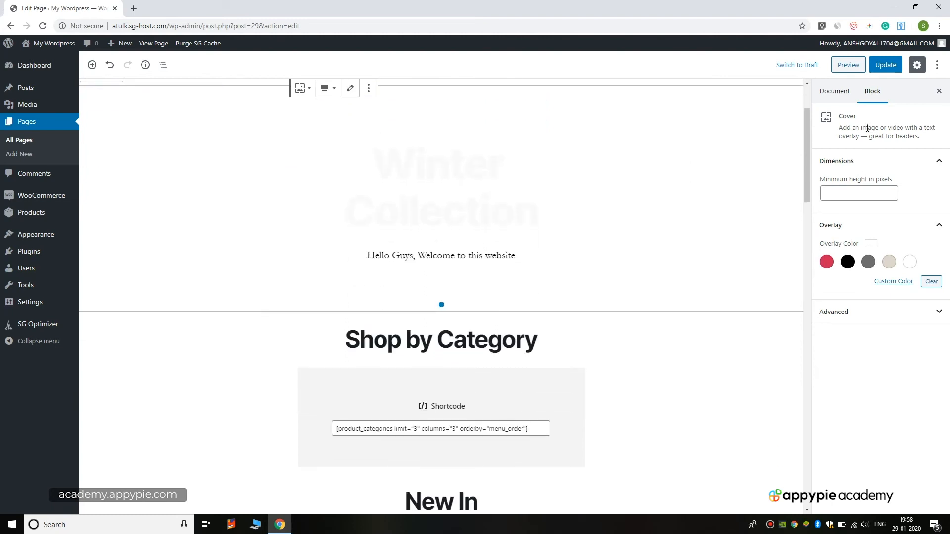
Change the "Shop by Category" heading to "Shop by Collection".
{"action": "scroll", "coordinate": [556, 248], "scroll_direction": "down", "scroll_amount": 4}
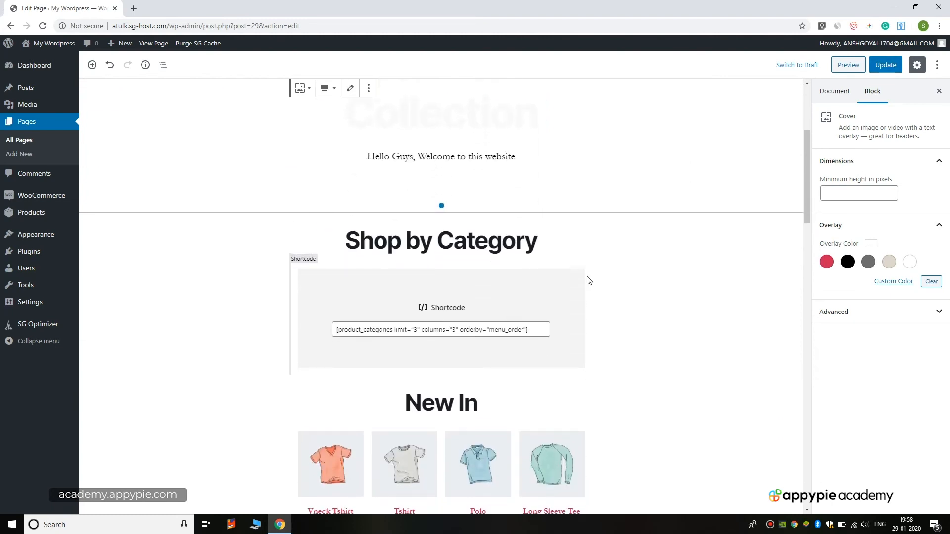
{"action": "left_click", "coordinate": [505, 145]}
{"action": "left_click_drag", "start_coordinate": [544, 144], "coordinate": [262, 145]}
{"action": "left_click", "coordinate": [568, 149]}
{"action": "key", "text": "BackSpace"}
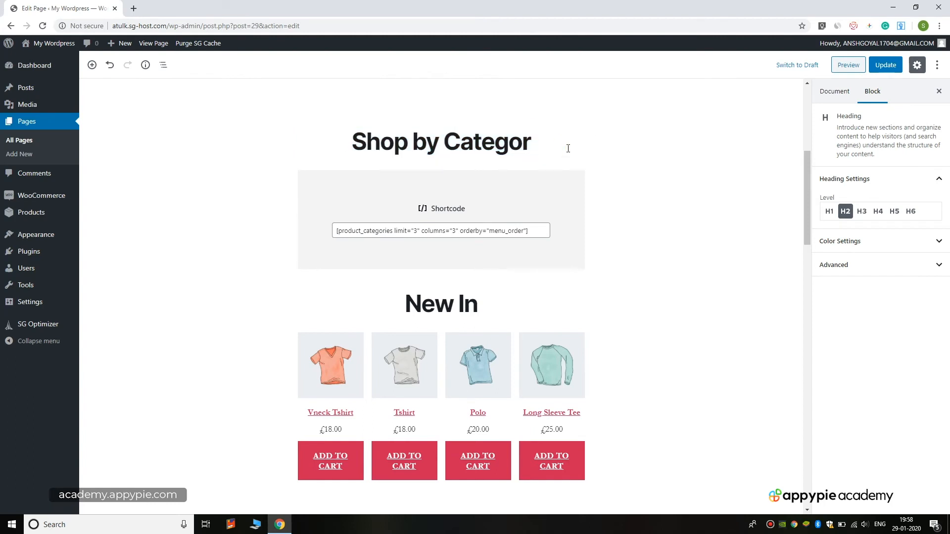
{"action": "key", "text": "BackSpace"}
{"action": "key", "text": "BackSpace"}
{"action": "key", "text": "BackSpace"}
{"action": "key", "text": "BackSpace"}
{"action": "key", "text": "BackSpace"}
{"action": "key", "text": "BackSpace"}
{"action": "key", "text": "BackSpace"}
{"action": "key", "text": "BackSpace"}
{"action": "key", "text": "BackSpace"}
{"action": "key", "text": "BackSpace"}
{"action": "key", "text": "BackSpace"}
{"action": "key", "text": "BackSpace"}
{"action": "type", "text": "p b"}
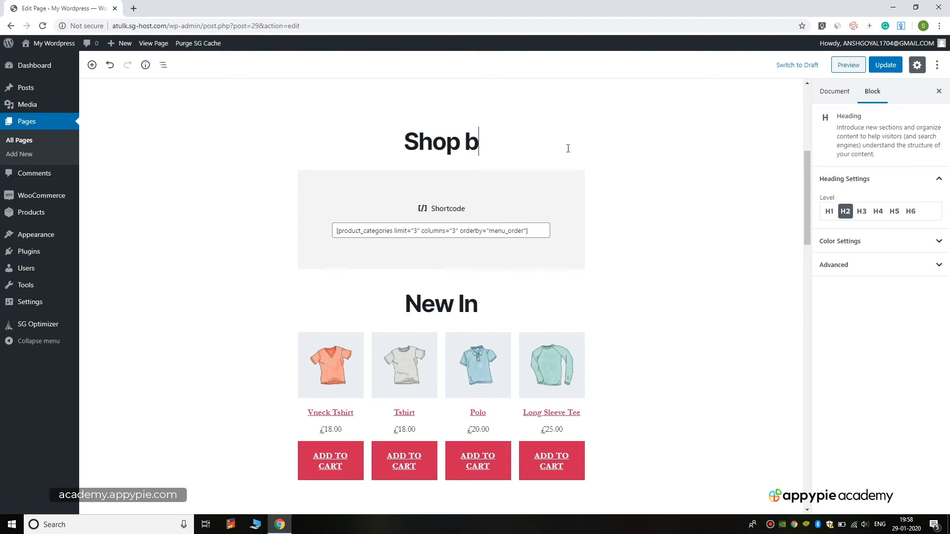
{"action": "type", "text": "y Colle"}
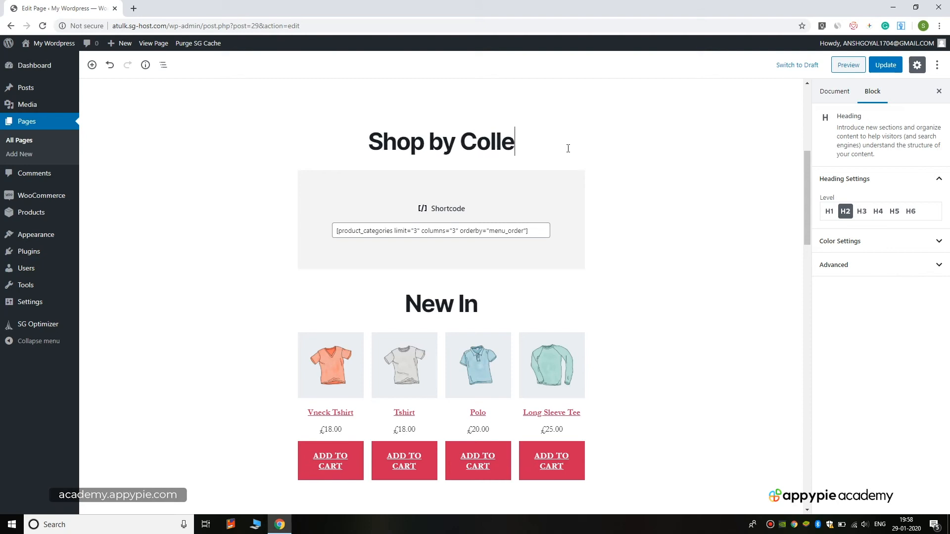
{"action": "type", "text": "ction"}
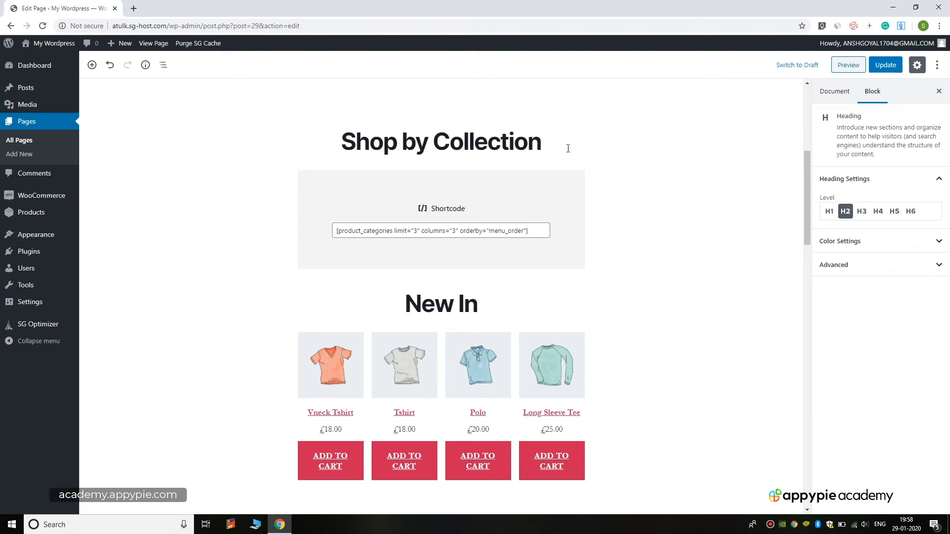
Examine the "New In" heading, its newest products grid and the product sections below it.
{"action": "scroll", "coordinate": [503, 164], "scroll_direction": "down", "scroll_amount": 2}
{"action": "scroll", "coordinate": [431, 179], "scroll_direction": "down", "scroll_amount": 2}
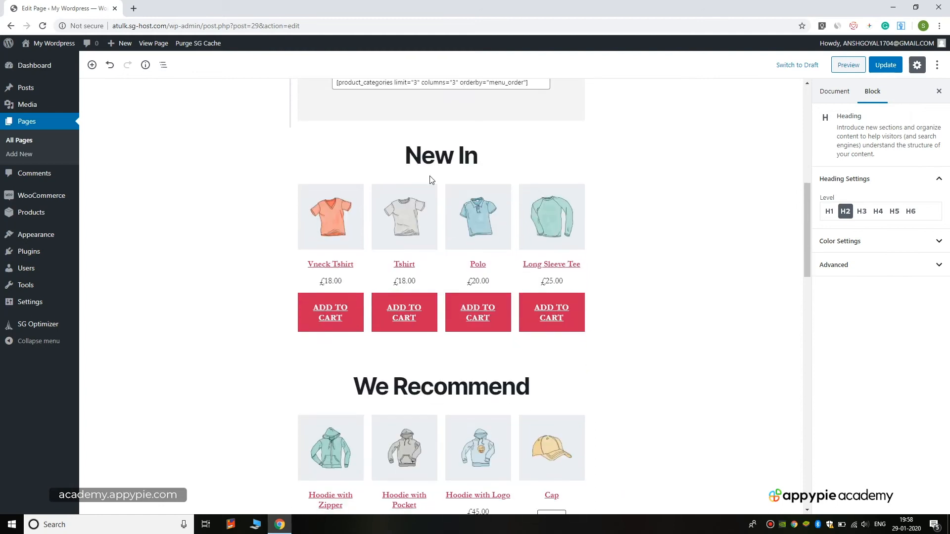
{"action": "scroll", "coordinate": [430, 180], "scroll_direction": "down", "scroll_amount": 1}
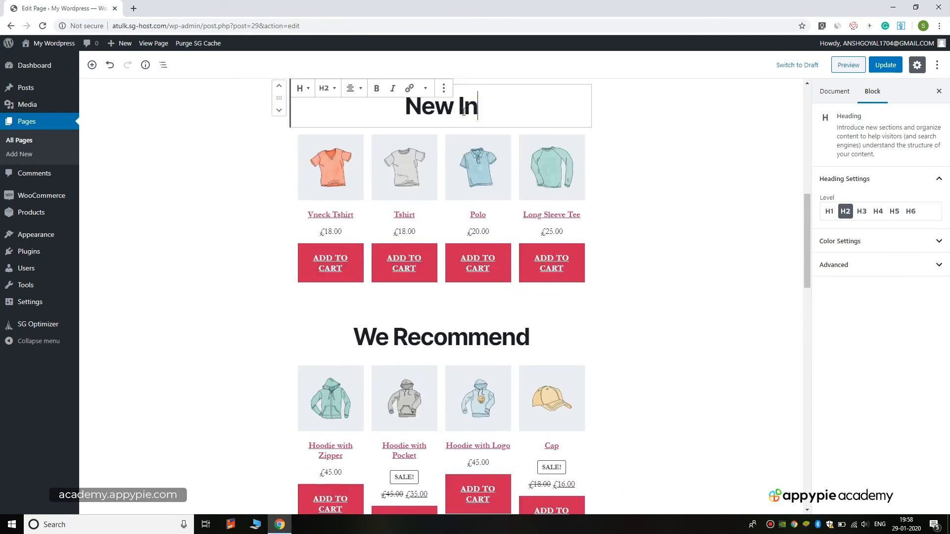
{"action": "scroll", "coordinate": [490, 211], "scroll_direction": "down", "scroll_amount": 1}
{"action": "scroll", "coordinate": [478, 241], "scroll_direction": "up", "scroll_amount": 2}
{"action": "scroll", "coordinate": [478, 241], "scroll_direction": "down", "scroll_amount": 1}
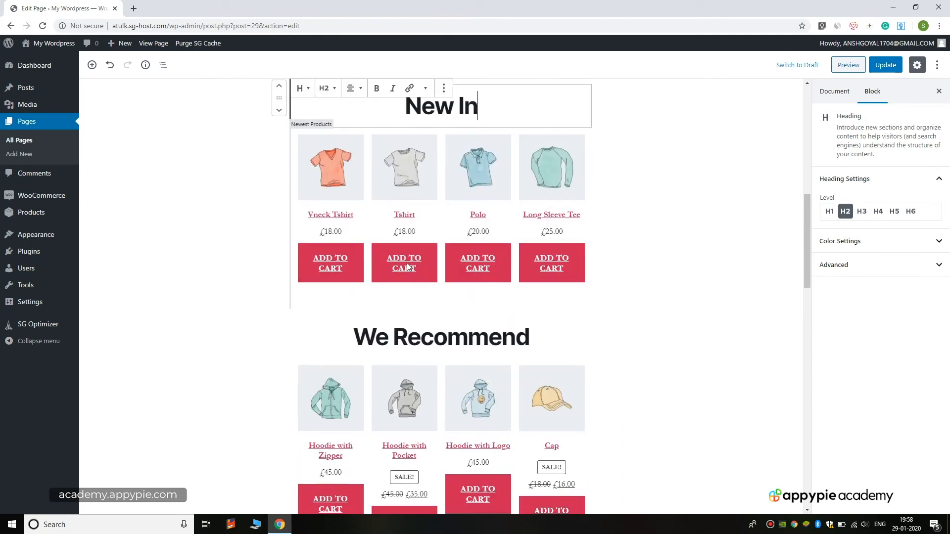
{"action": "left_click", "coordinate": [490, 204]}
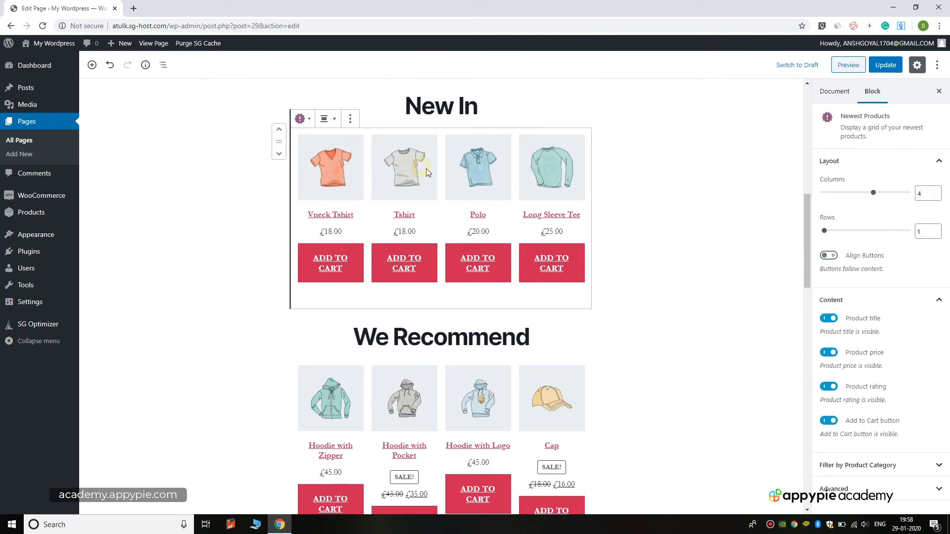
{"action": "scroll", "coordinate": [594, 223], "scroll_direction": "down", "scroll_amount": 1}
{"action": "scroll", "coordinate": [594, 222], "scroll_direction": "up", "scroll_amount": 2}
{"action": "scroll", "coordinate": [553, 248], "scroll_direction": "down", "scroll_amount": 4}
{"action": "scroll", "coordinate": [553, 247], "scroll_direction": "down", "scroll_amount": 7}
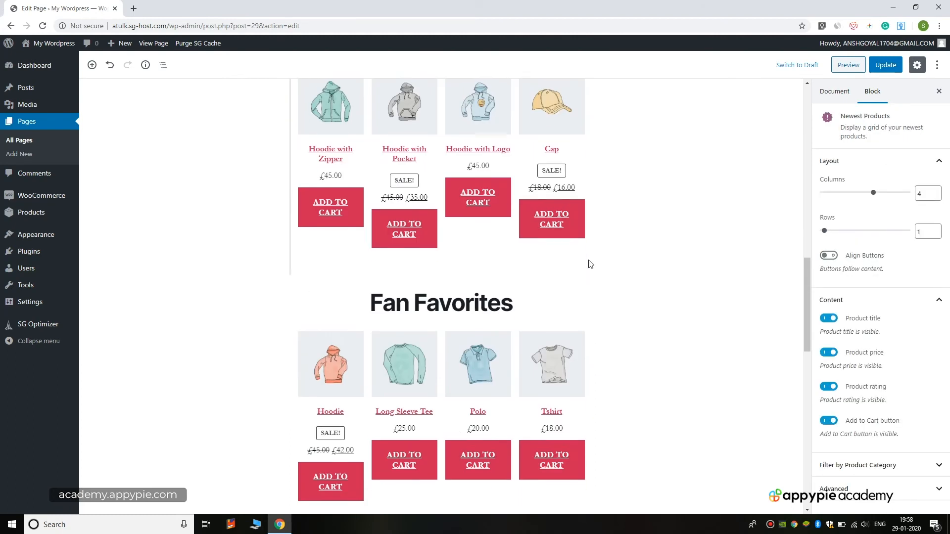
Remove the "Fan Favorites" heading block from the Homepage.
{"action": "left_click", "coordinate": [501, 105]}
{"action": "scroll", "coordinate": [502, 178], "scroll_direction": "up", "scroll_amount": 3}
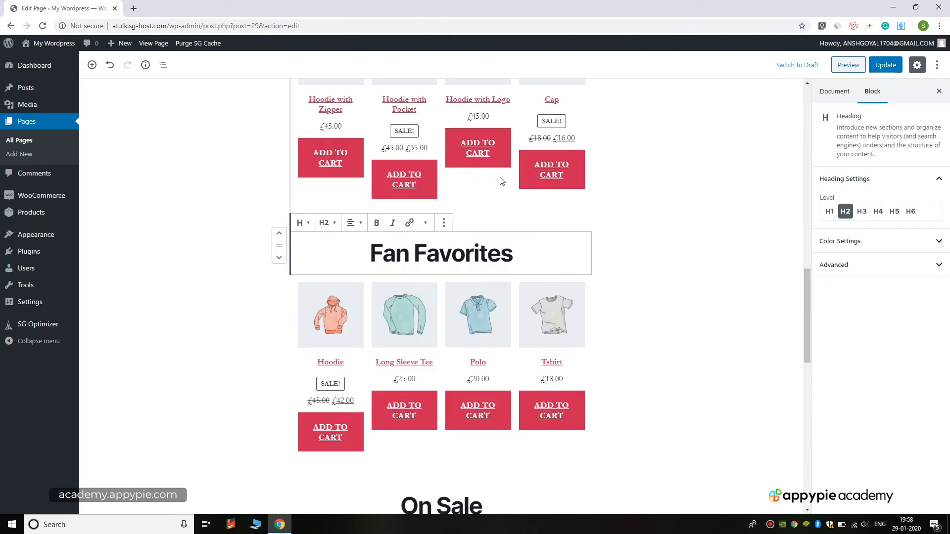
{"action": "left_click", "coordinate": [444, 223]}
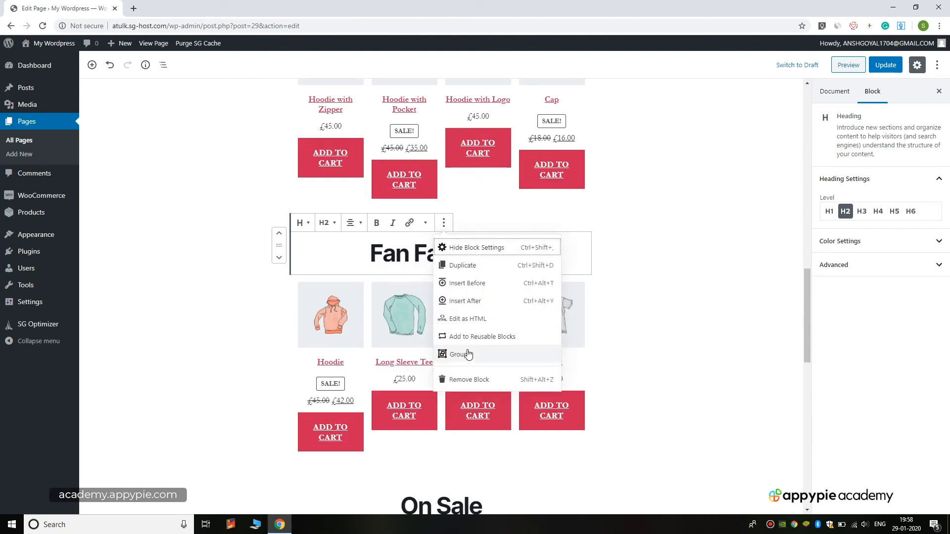
{"action": "left_click", "coordinate": [471, 383]}
Remove the Top Rated Products grid located above the "On Sale" heading.
{"action": "scroll", "coordinate": [537, 326], "scroll_direction": "down", "scroll_amount": 1}
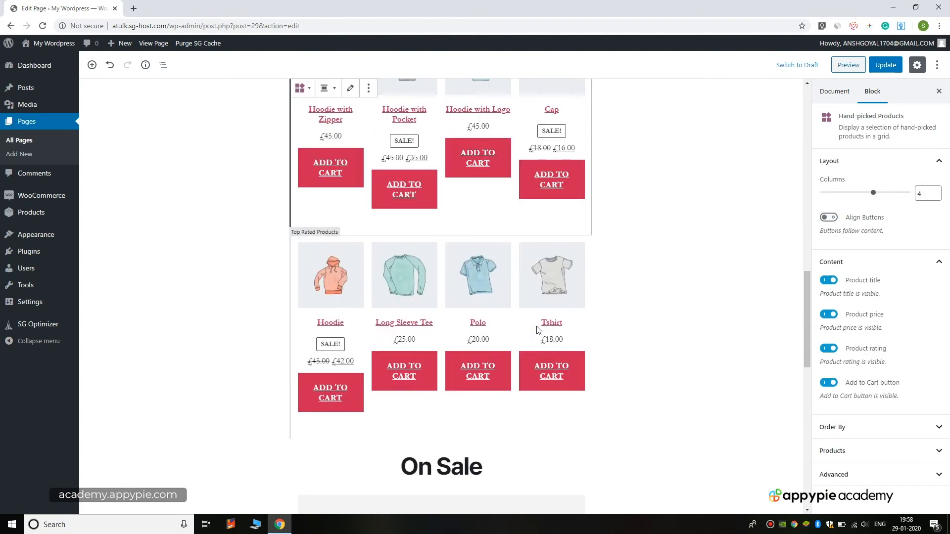
{"action": "left_click", "coordinate": [449, 278]}
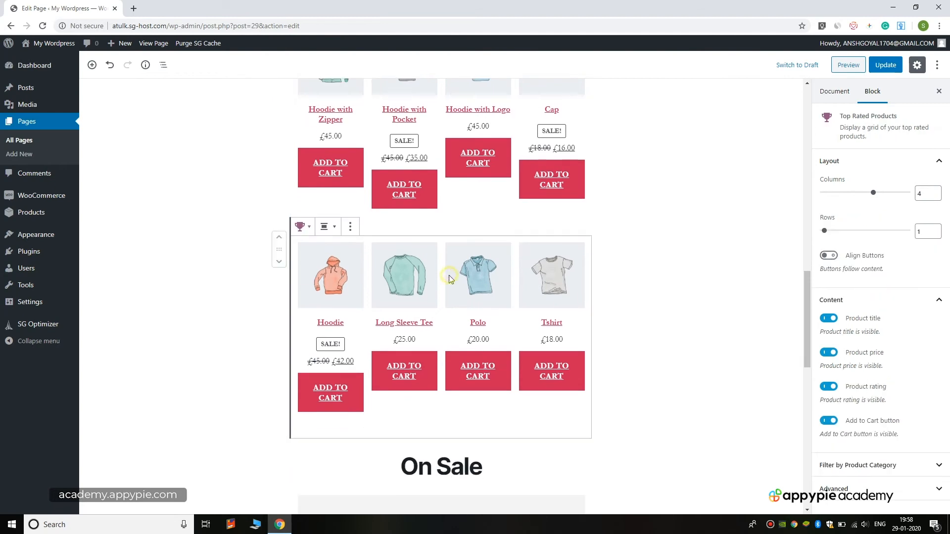
{"action": "left_click", "coordinate": [355, 229]}
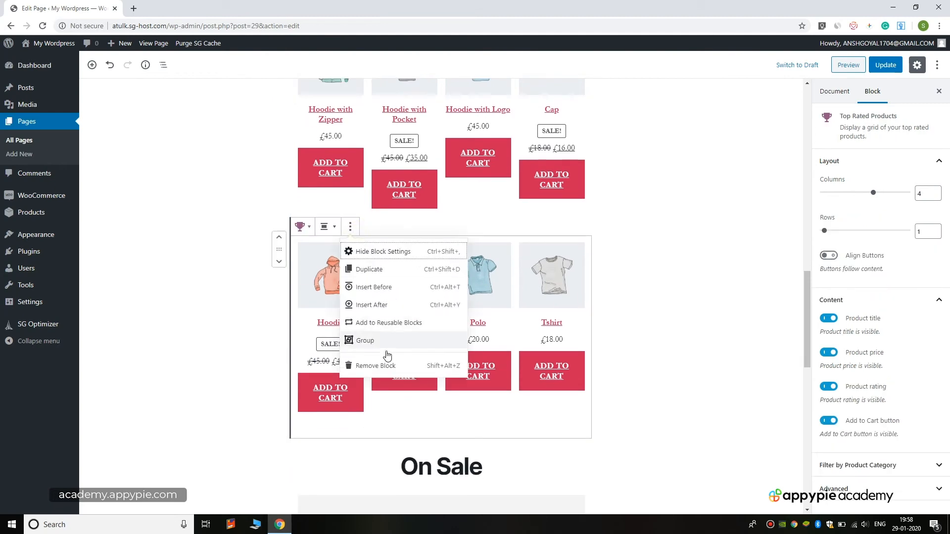
{"action": "left_click", "coordinate": [388, 365]}
Update the Homepage with the edits and open the published page.
{"action": "scroll", "coordinate": [379, 256], "scroll_direction": "down", "scroll_amount": 9}
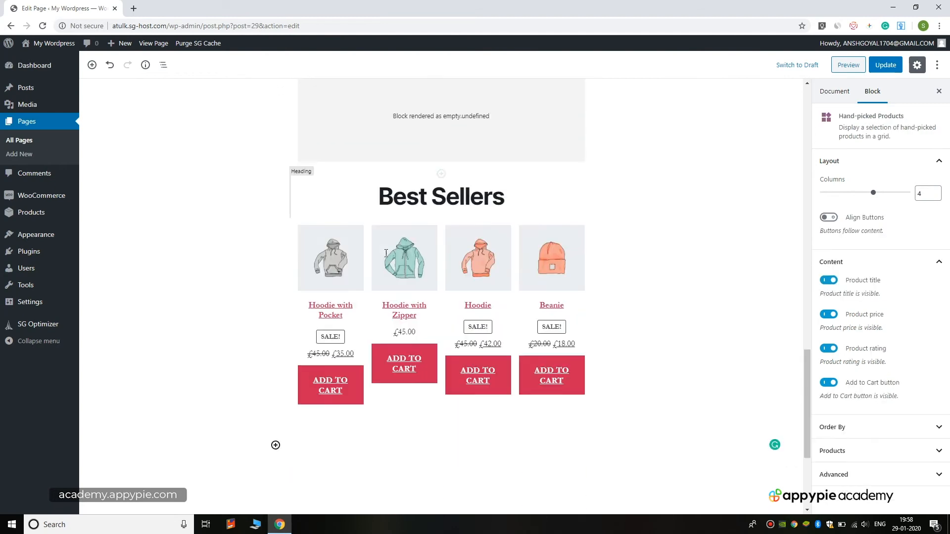
{"action": "scroll", "coordinate": [486, 255], "scroll_direction": "up", "scroll_amount": 17}
{"action": "scroll", "coordinate": [486, 256], "scroll_direction": "up", "scroll_amount": 10}
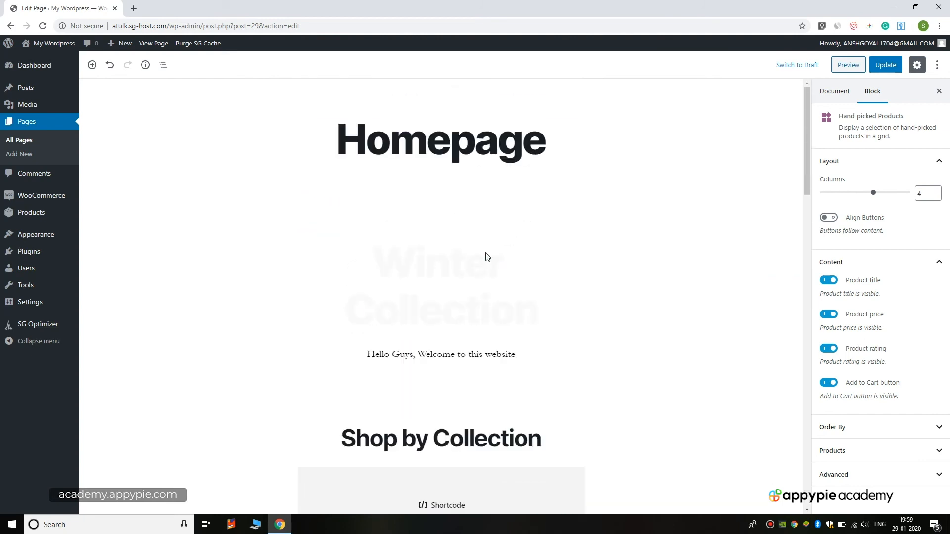
{"action": "left_click", "coordinate": [882, 72]}
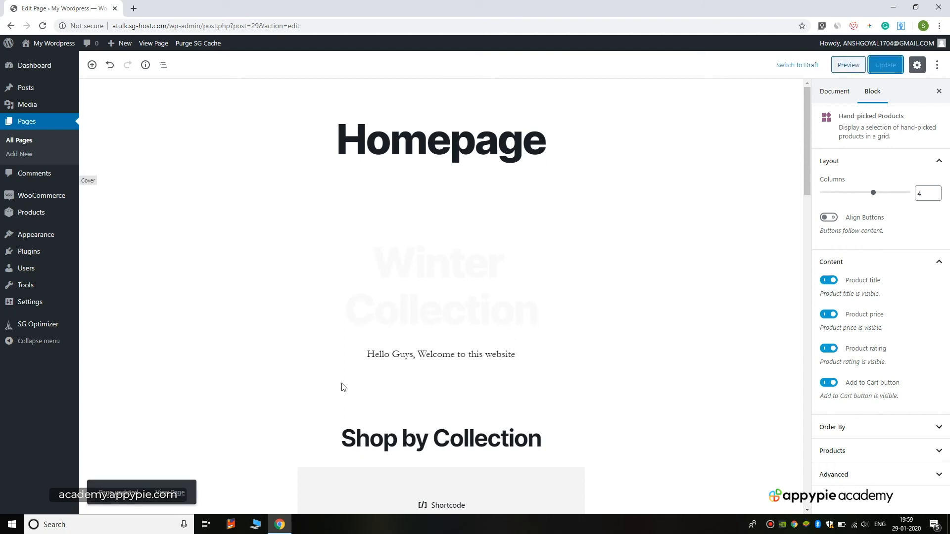
{"action": "left_click", "coordinate": [168, 495]}
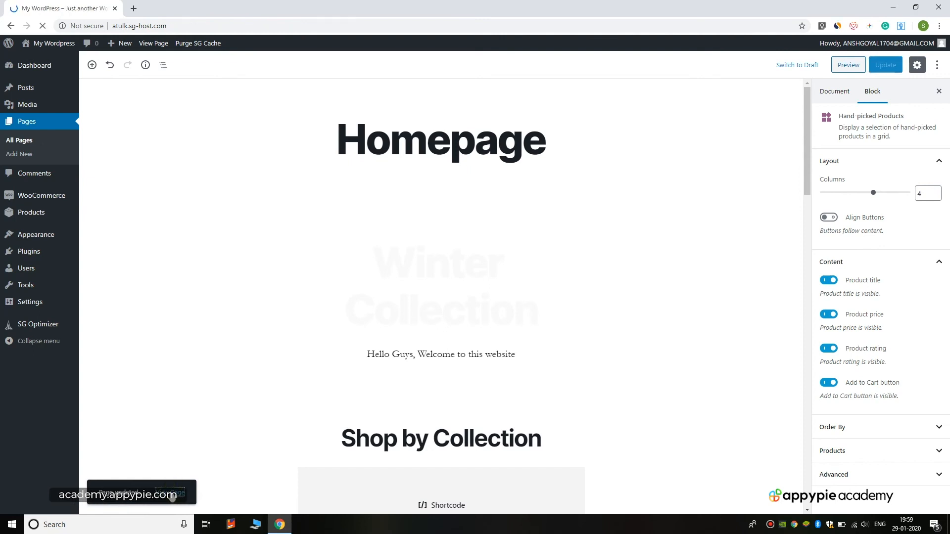
Examine the published Homepage, including its featured image, the cover section's heading text and the product sections.
{"action": "scroll", "coordinate": [473, 270], "scroll_direction": "down", "scroll_amount": 8}
{"action": "scroll", "coordinate": [473, 272], "scroll_direction": "up", "scroll_amount": 8}
{"action": "scroll", "coordinate": [473, 271], "scroll_direction": "down", "scroll_amount": 10}
{"action": "scroll", "coordinate": [355, 268], "scroll_direction": "up", "scroll_amount": 10}
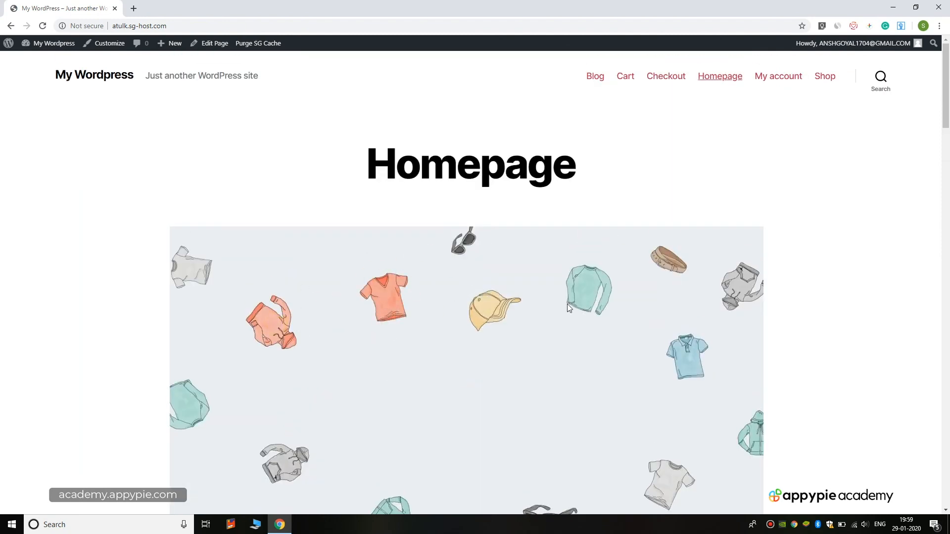
{"action": "scroll", "coordinate": [550, 302], "scroll_direction": "down", "scroll_amount": 8}
{"action": "left_click_drag", "start_coordinate": [432, 129], "coordinate": [574, 203]}
{"action": "left_click", "coordinate": [744, 155]}
{"action": "scroll", "coordinate": [654, 190], "scroll_direction": "down", "scroll_amount": 4}
{"action": "scroll", "coordinate": [375, 160], "scroll_direction": "down", "scroll_amount": 3}
{"action": "scroll", "coordinate": [420, 153], "scroll_direction": "up", "scroll_amount": 3}
Open the Accessories category from "Shop by Collection" and look through its products.
{"action": "left_click", "coordinate": [371, 286]}
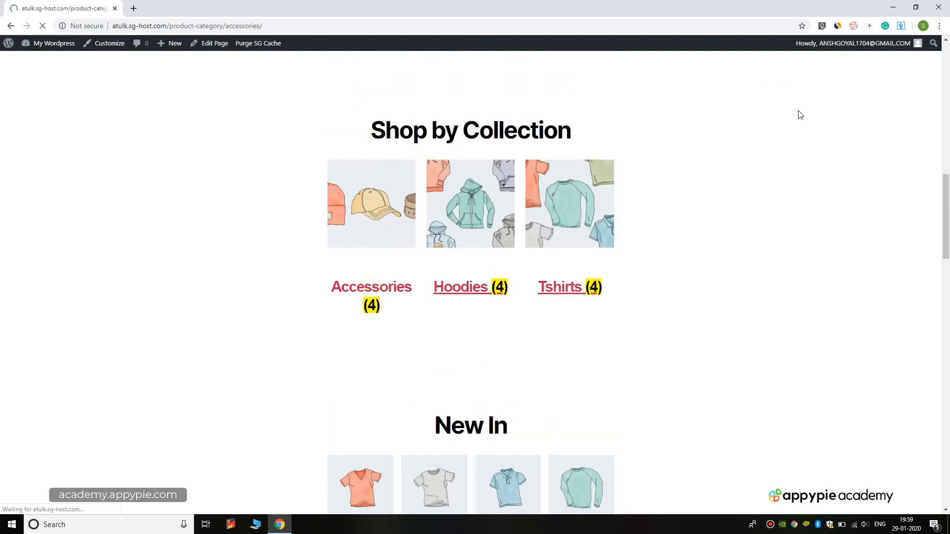
{"action": "scroll", "coordinate": [743, 137], "scroll_direction": "down", "scroll_amount": 3}
{"action": "scroll", "coordinate": [725, 191], "scroll_direction": "up", "scroll_amount": 3}
{"action": "scroll", "coordinate": [724, 195], "scroll_direction": "down", "scroll_amount": 3}
{"action": "scroll", "coordinate": [725, 195], "scroll_direction": "up", "scroll_amount": 3}
{"action": "scroll", "coordinate": [725, 194], "scroll_direction": "down", "scroll_amount": 1}
{"action": "scroll", "coordinate": [722, 189], "scroll_direction": "up", "scroll_amount": 1}
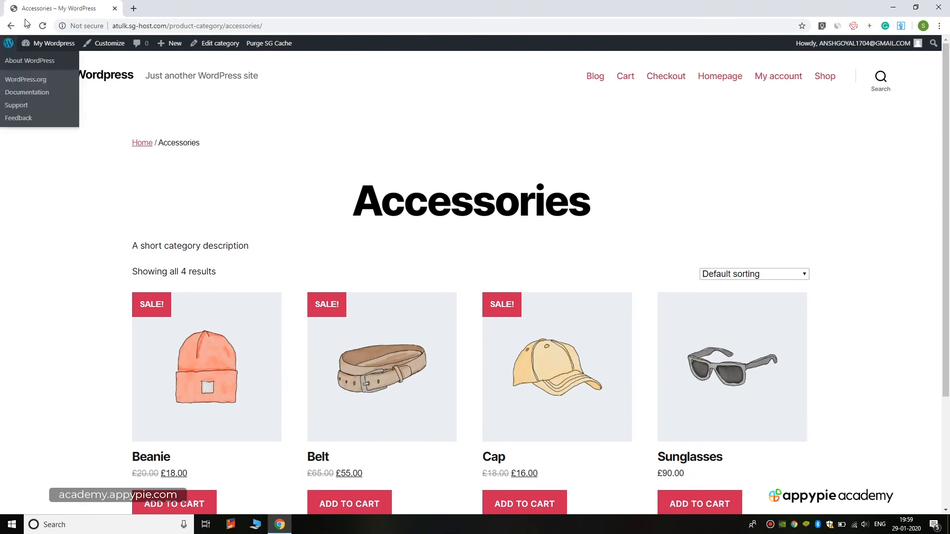
Return from the Accessories page to the Homepage editor and set the "Winter Collection" heading's text color to crimson red.
{"action": "left_click", "coordinate": [11, 26]}
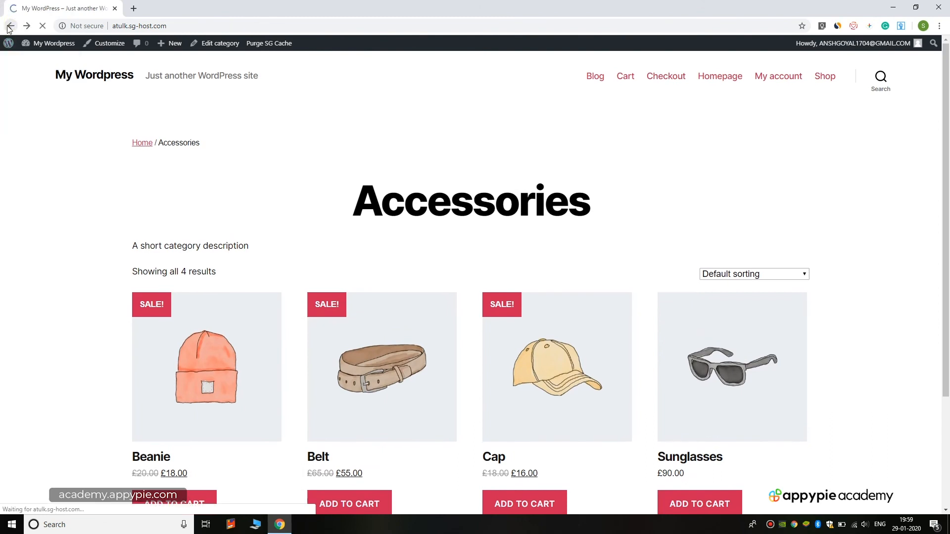
{"action": "left_click", "coordinate": [2, 25]}
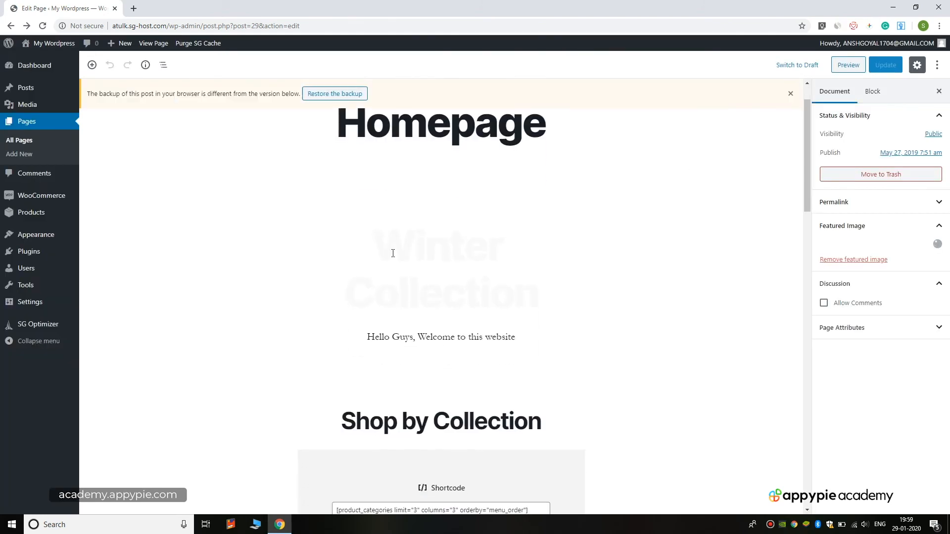
{"action": "left_click_drag", "start_coordinate": [375, 238], "coordinate": [482, 272]}
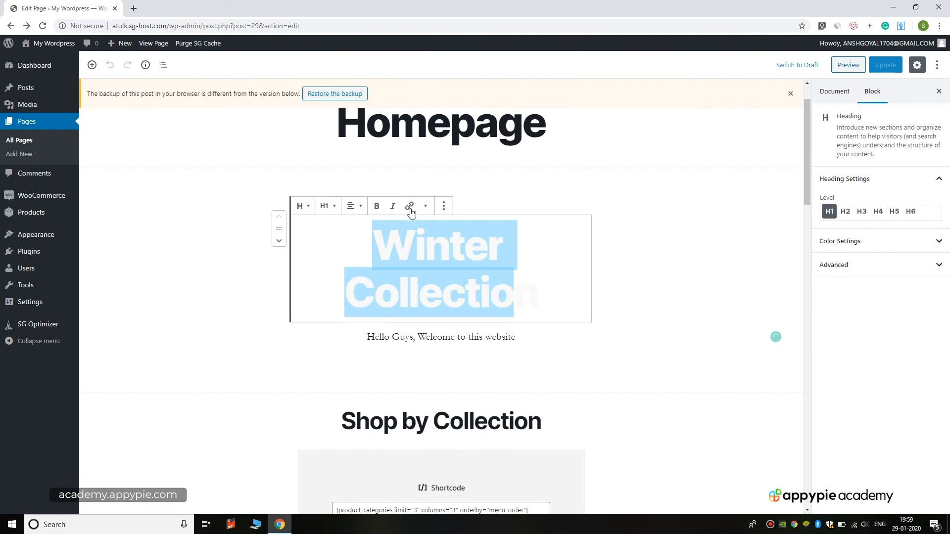
{"action": "left_click", "coordinate": [538, 295]}
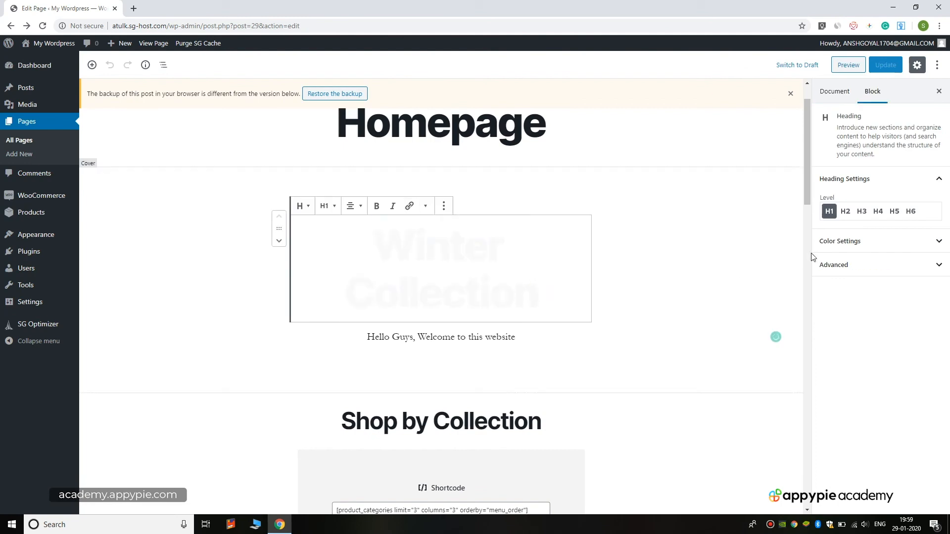
{"action": "left_click_drag", "start_coordinate": [529, 298], "coordinate": [622, 222]}
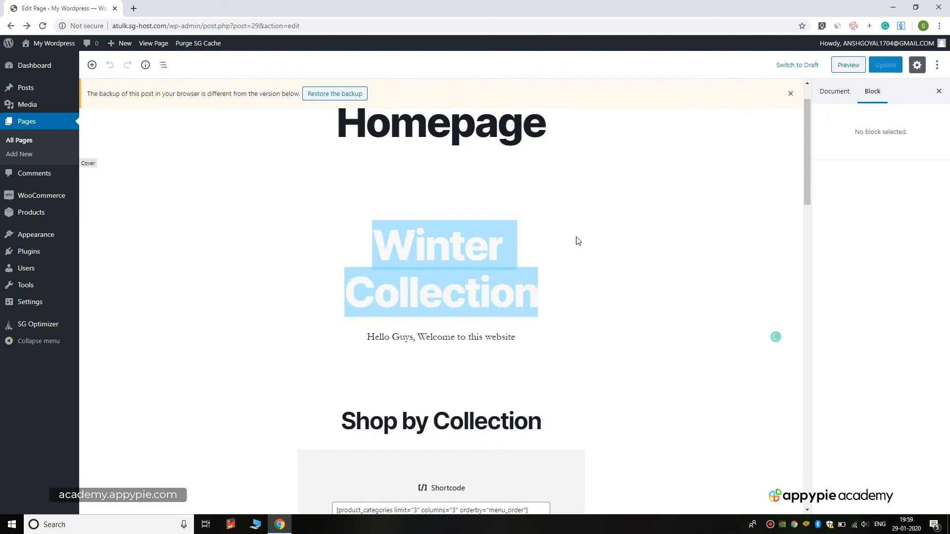
{"action": "left_click", "coordinate": [530, 270]}
{"action": "left_click", "coordinate": [853, 241]}
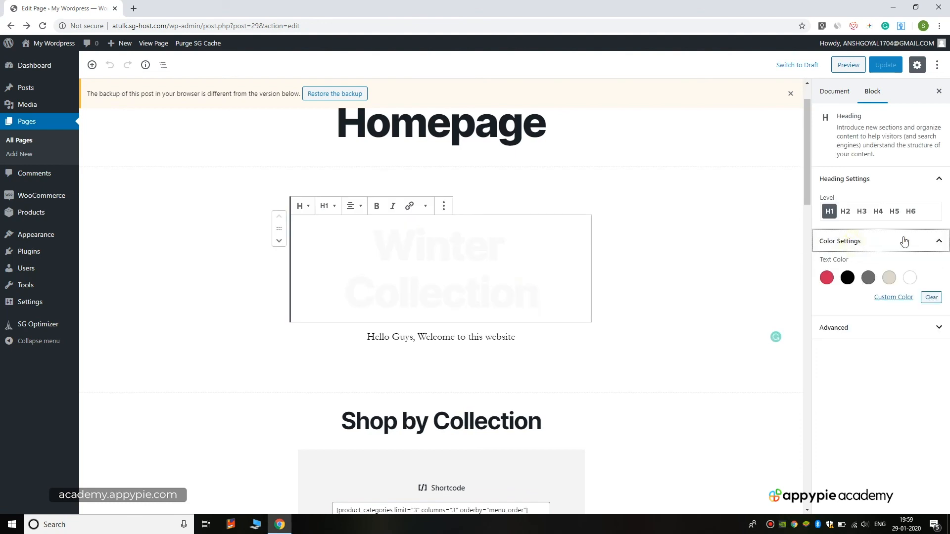
{"action": "left_click", "coordinate": [832, 283]}
{"action": "left_click", "coordinate": [846, 282]}
{"action": "left_click", "coordinate": [831, 282]}
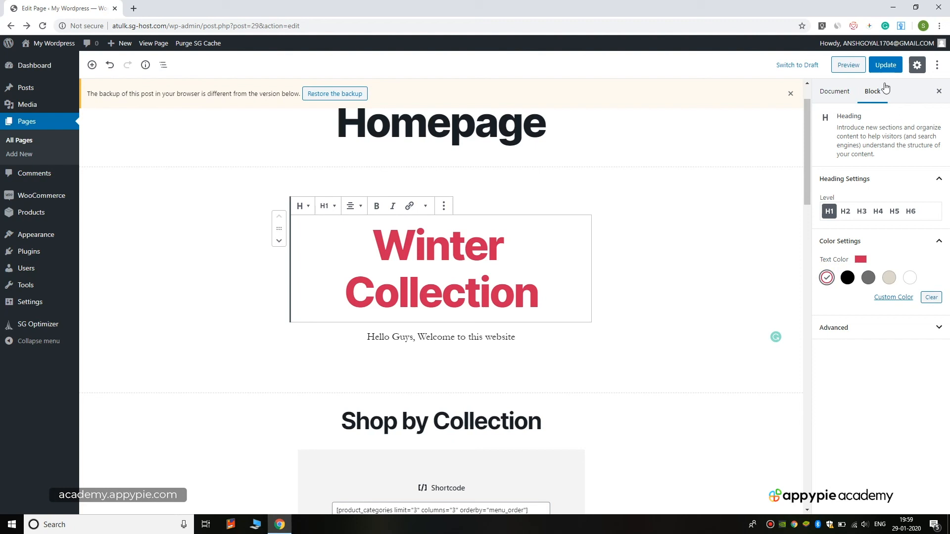
Update the Homepage and open the published site at atulk.sg-host.com in a new browser tab.
{"action": "left_click", "coordinate": [889, 67]}
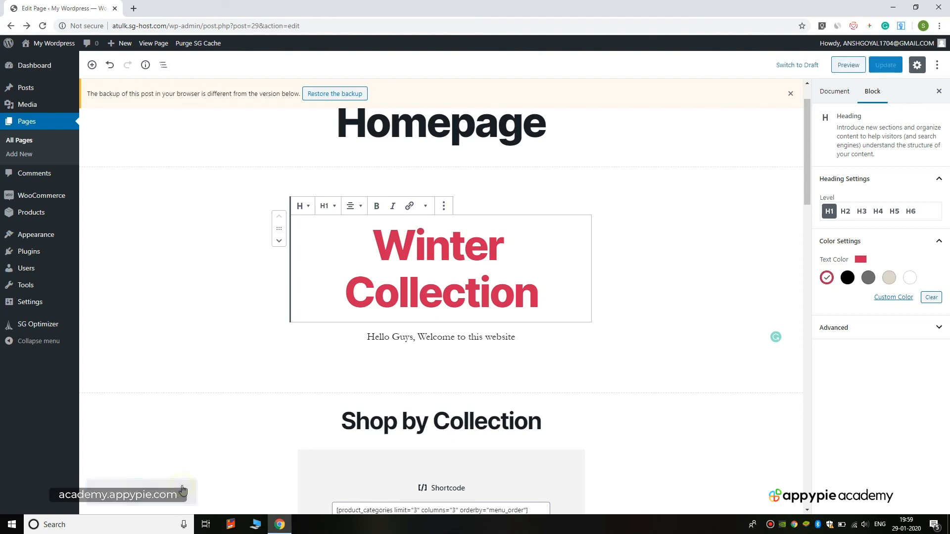
{"action": "scroll", "coordinate": [218, 138], "scroll_direction": "down", "scroll_amount": 1}
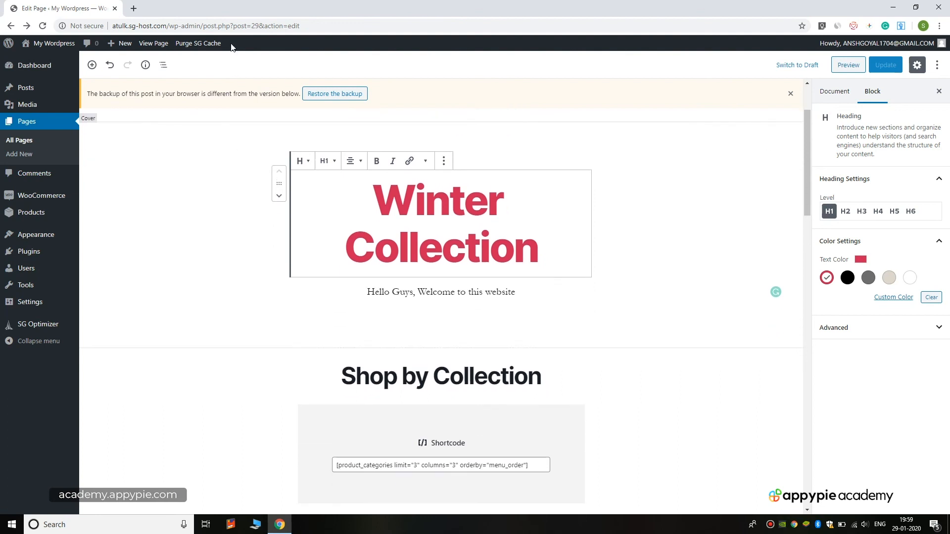
{"action": "scroll", "coordinate": [206, 238], "scroll_direction": "up", "scroll_amount": 2}
{"action": "left_click", "coordinate": [134, 8]}
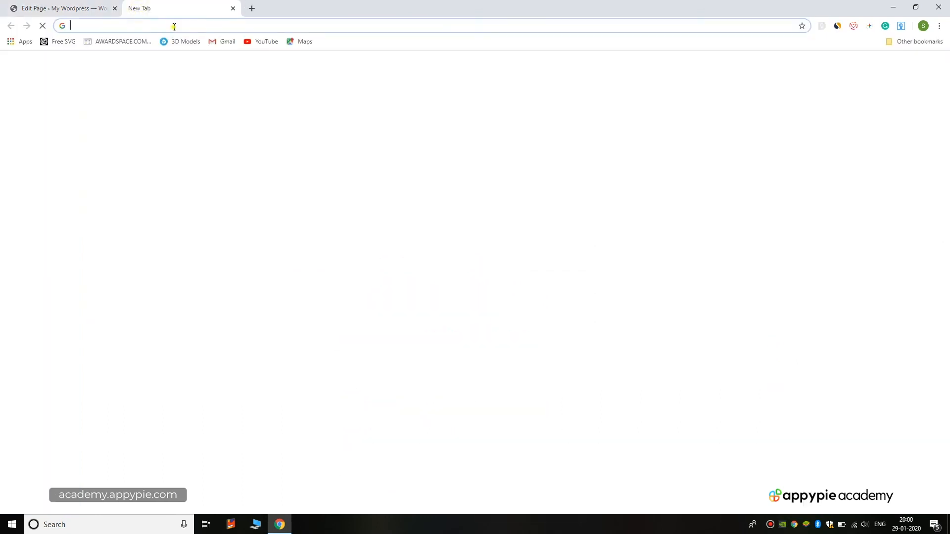
{"action": "type", "text": "atulk.sg-host.com"}
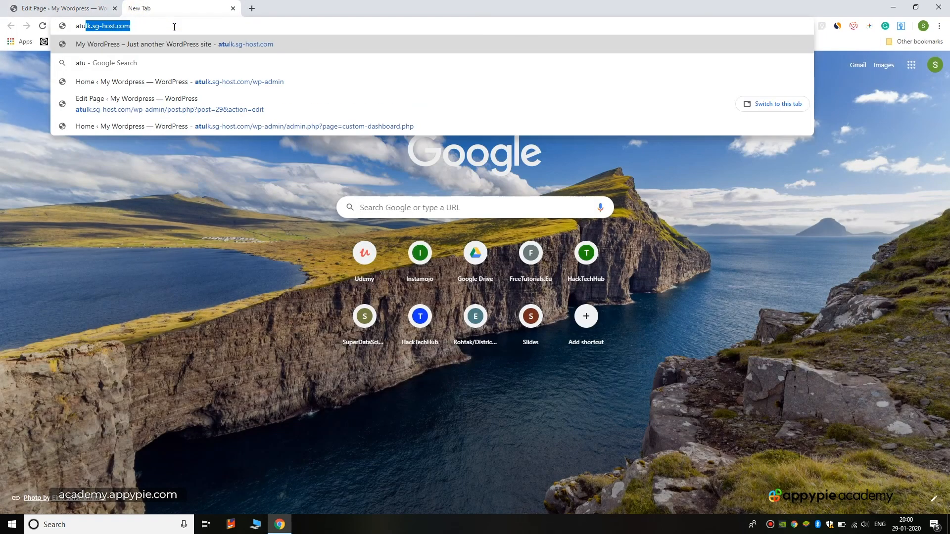
{"action": "key", "text": "Return"}
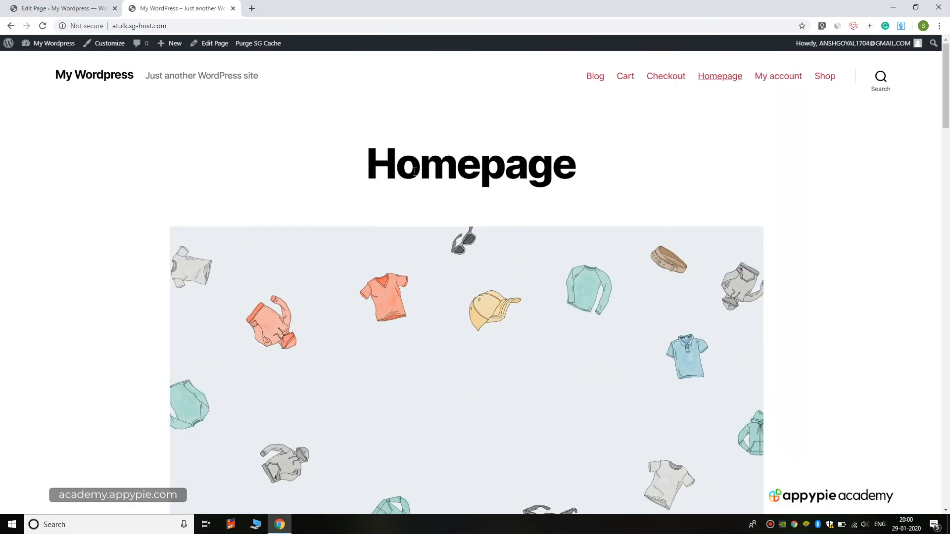
Examine the "Winter Collection" heading's color and the "Shop by Collection" section on the published Homepage.
{"action": "scroll", "coordinate": [415, 172], "scroll_direction": "down", "scroll_amount": 10}
{"action": "left_click_drag", "start_coordinate": [405, 201], "coordinate": [573, 285]}
{"action": "left_click", "coordinate": [498, 236]}
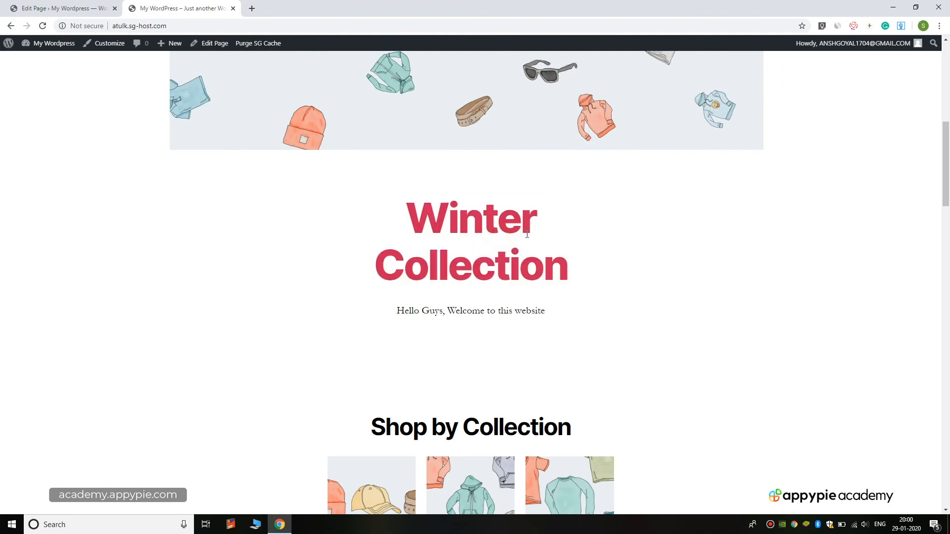
{"action": "scroll", "coordinate": [510, 235], "scroll_direction": "down", "scroll_amount": 1}
{"action": "scroll", "coordinate": [528, 234], "scroll_direction": "up", "scroll_amount": 3}
{"action": "scroll", "coordinate": [527, 233], "scroll_direction": "down", "scroll_amount": 7}
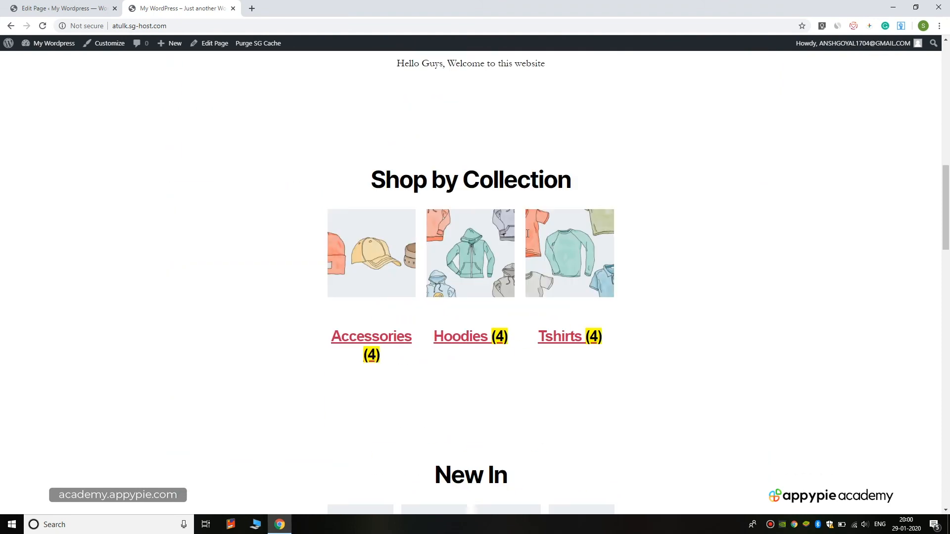
{"action": "scroll", "coordinate": [528, 234], "scroll_direction": "up", "scroll_amount": 8}
Close the published page's browser tab and dismiss the backup notice in the Homepage editor.
{"action": "left_click", "coordinate": [233, 8]}
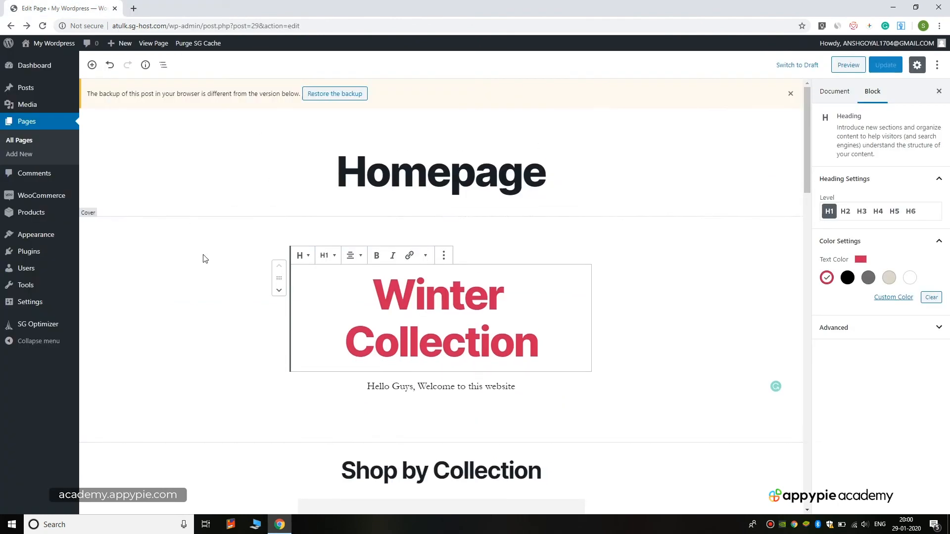
{"action": "scroll", "coordinate": [159, 173], "scroll_direction": "down", "scroll_amount": 7}
{"action": "scroll", "coordinate": [367, 177], "scroll_direction": "up", "scroll_amount": 7}
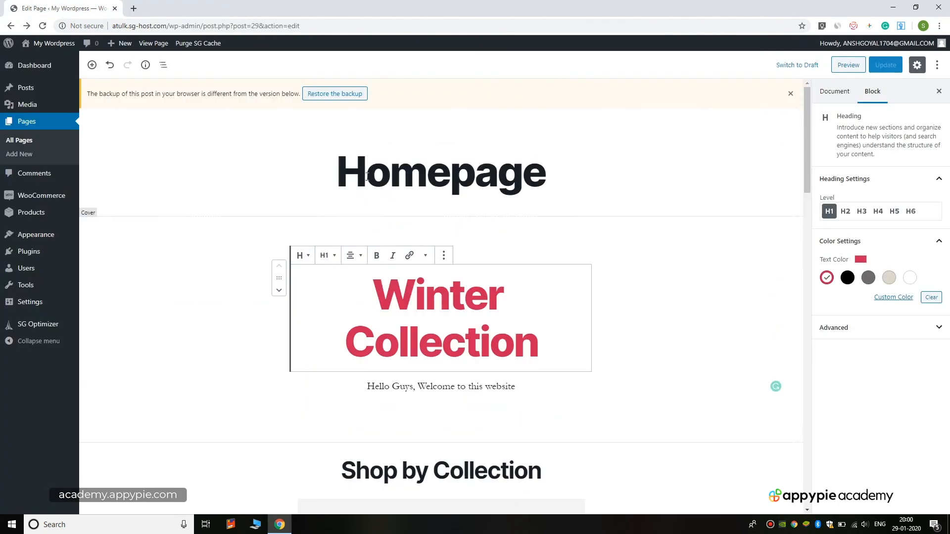
{"action": "left_click", "coordinate": [790, 95]}
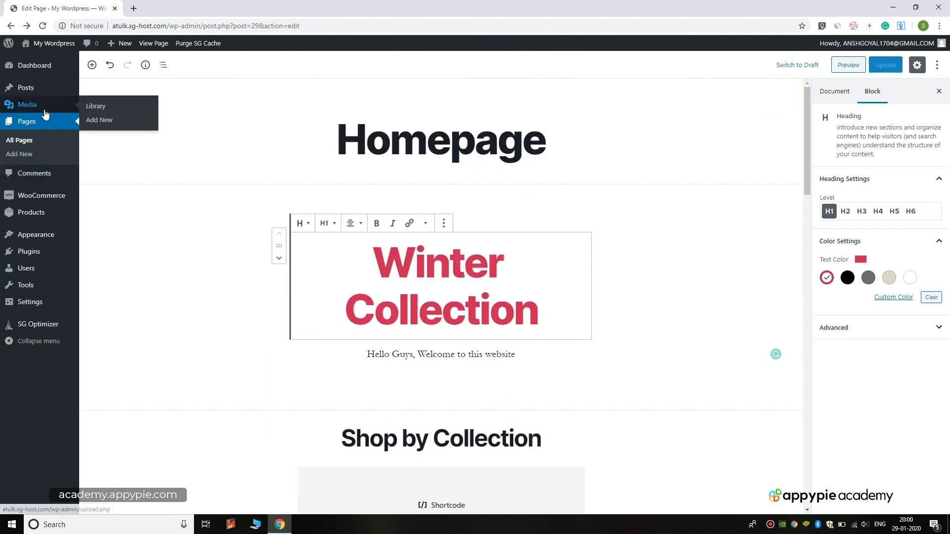
{"action": "mouse_move", "coordinate": [32, 90]}
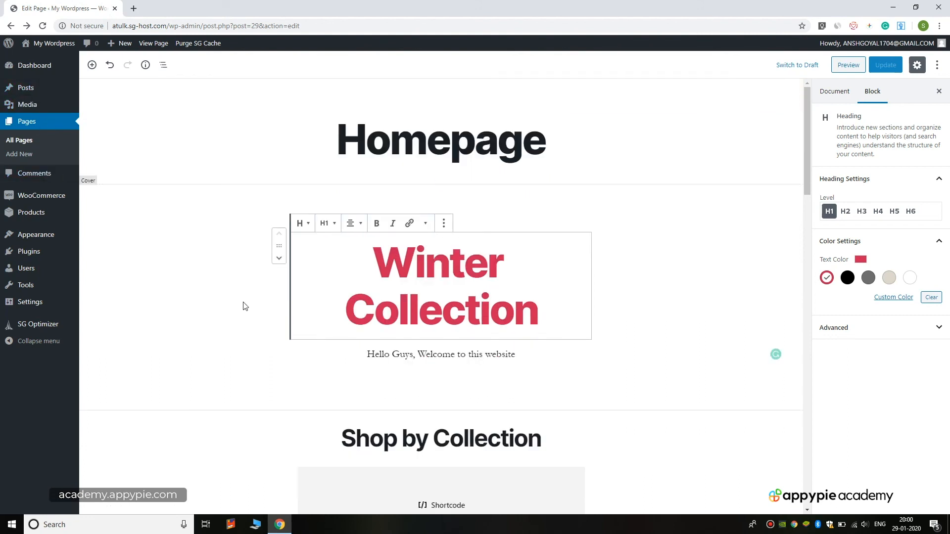
{"action": "scroll", "coordinate": [263, 252], "scroll_direction": "down", "scroll_amount": 7}
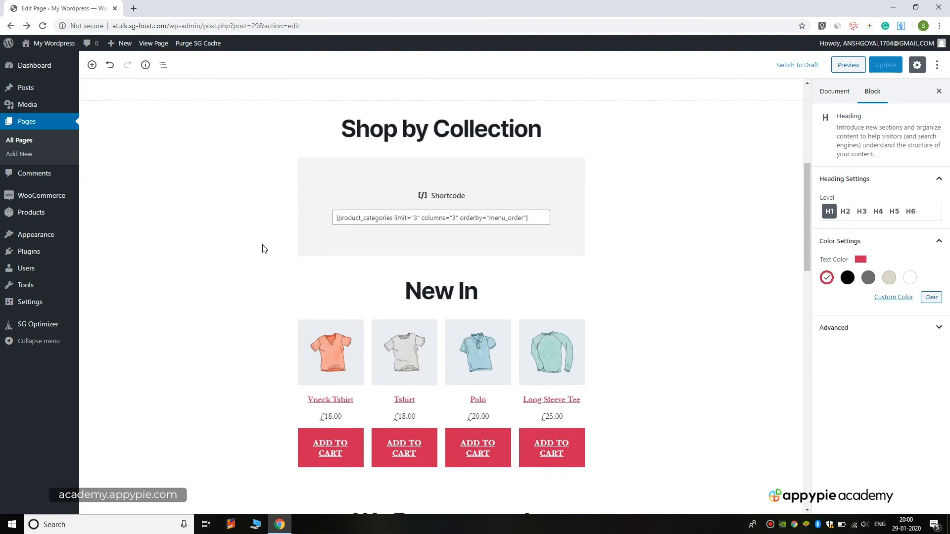
{"action": "scroll", "coordinate": [264, 248], "scroll_direction": "up", "scroll_amount": 7}
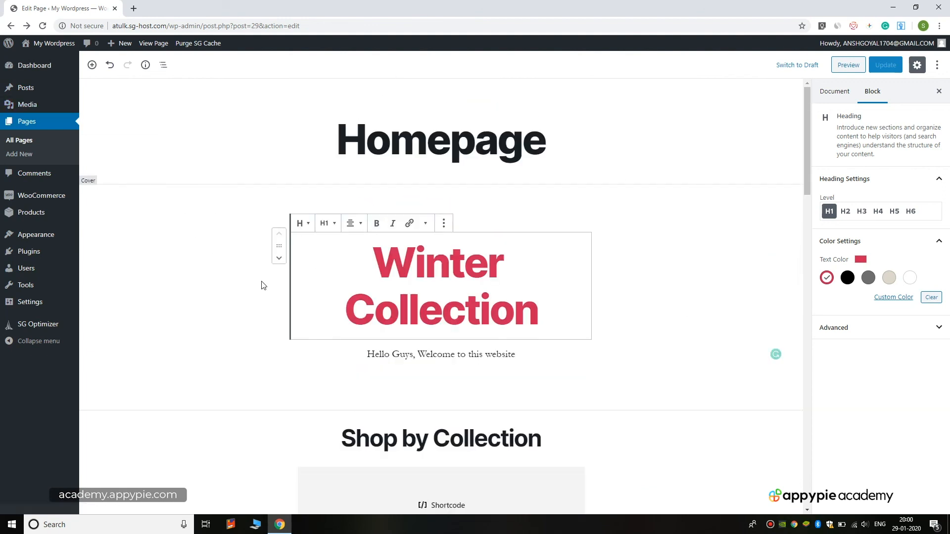